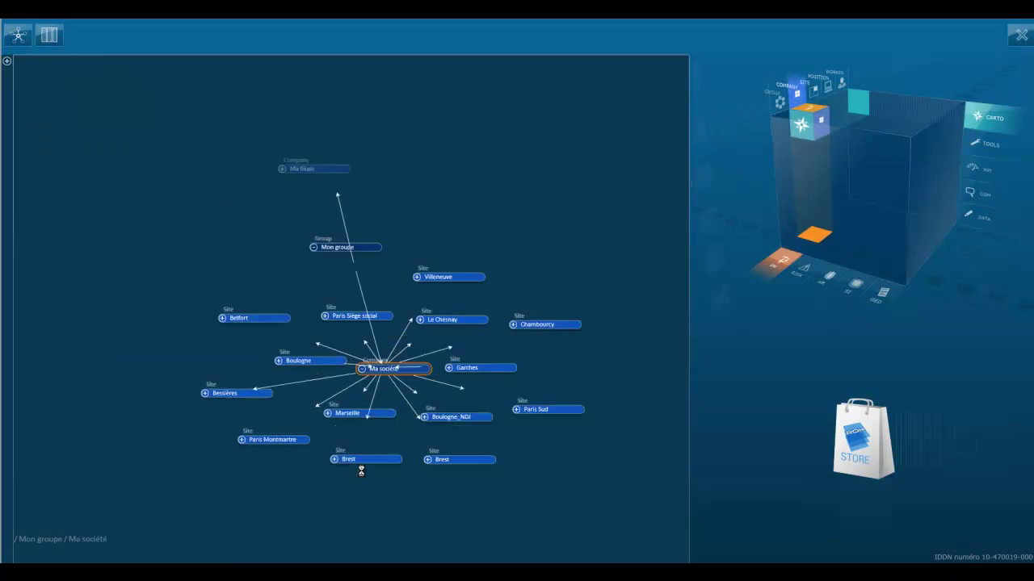
- Open the Procedures cartography for Ma société and group its lines by Cycle
{"action": "left_click", "coordinate": [815, 132]}
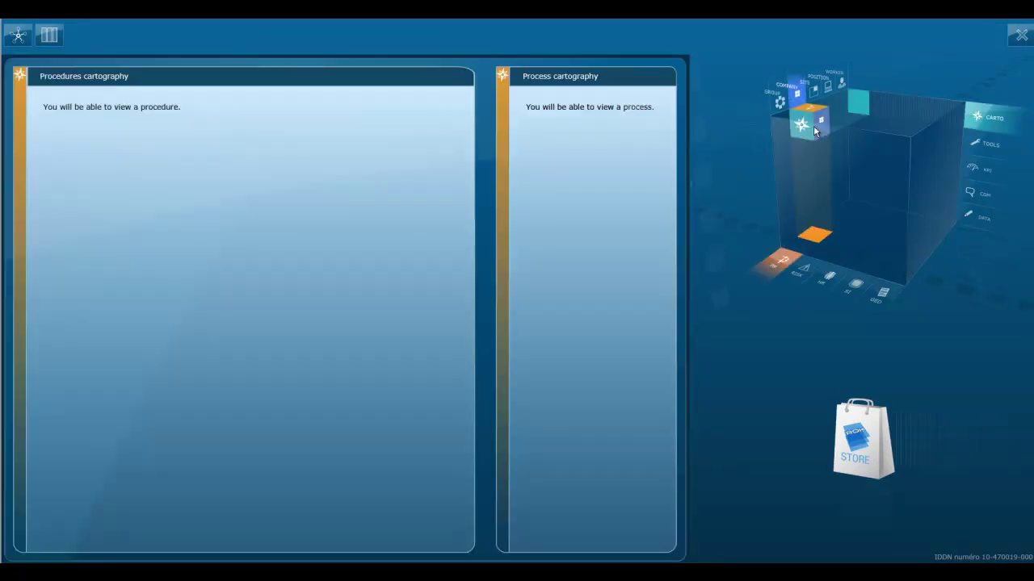
{"action": "left_click", "coordinate": [139, 107]}
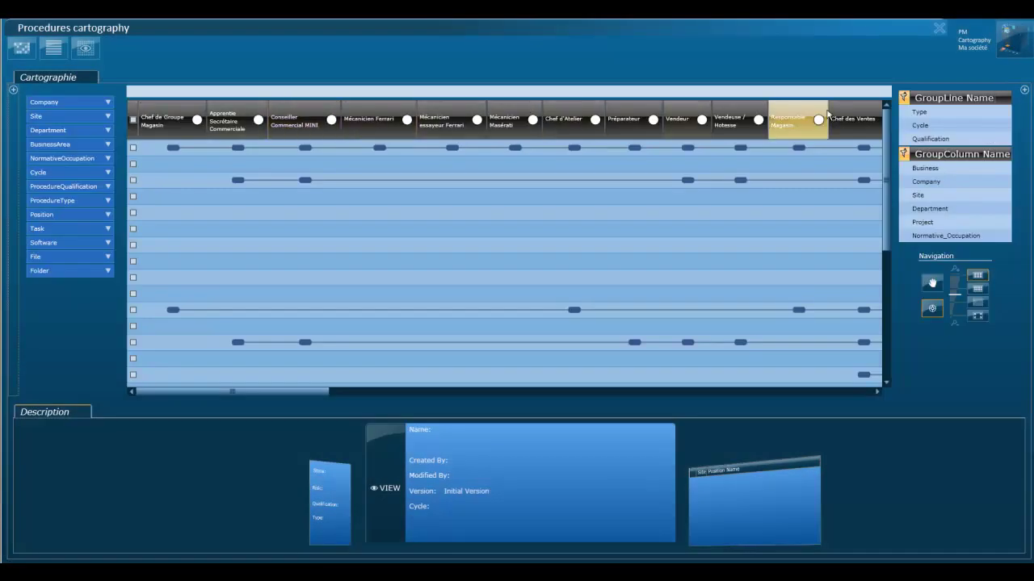
{"action": "left_click", "coordinate": [918, 127]}
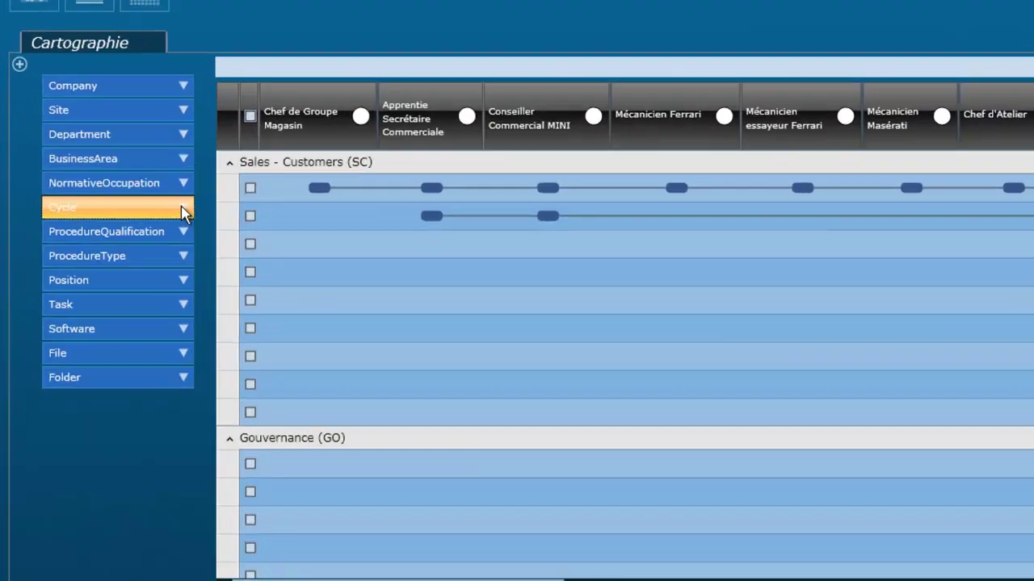
- Filter the cartography to the Sales - Customers (SC) cycle and open the diagram of the __REPORTING VENTE__ procedure
{"action": "left_click", "coordinate": [184, 210]}
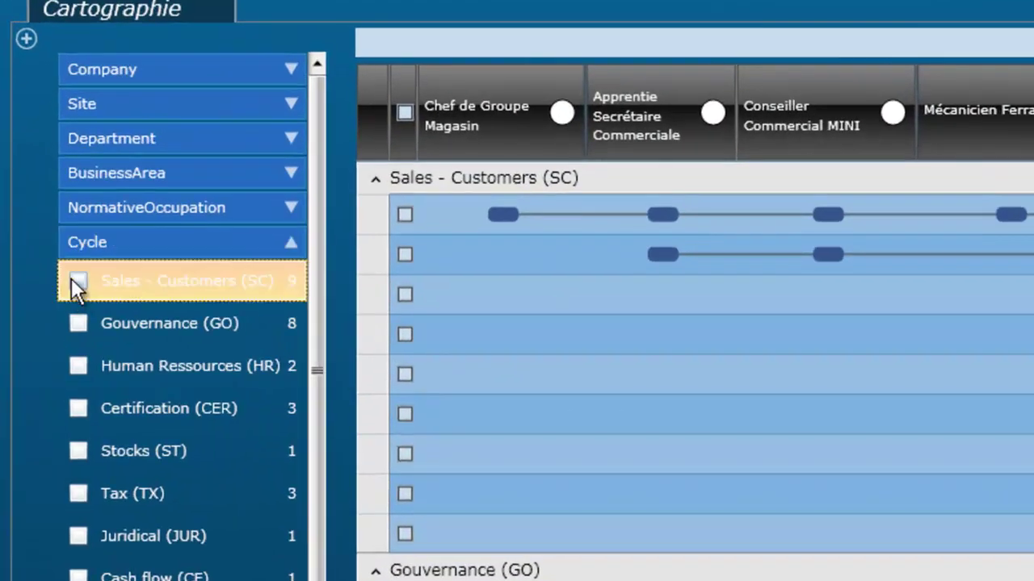
{"action": "left_click", "coordinate": [74, 282]}
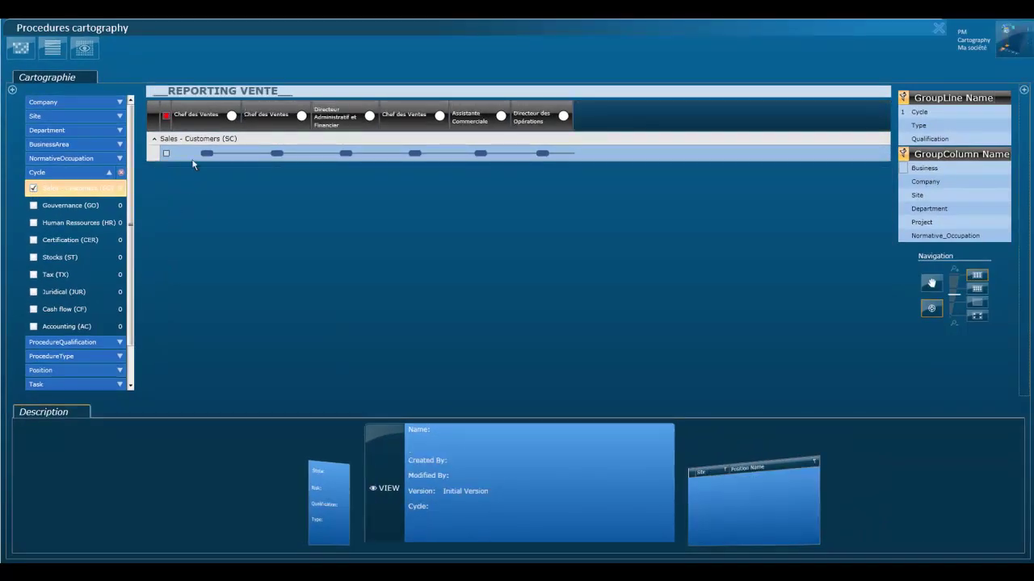
{"action": "left_click", "coordinate": [193, 156]}
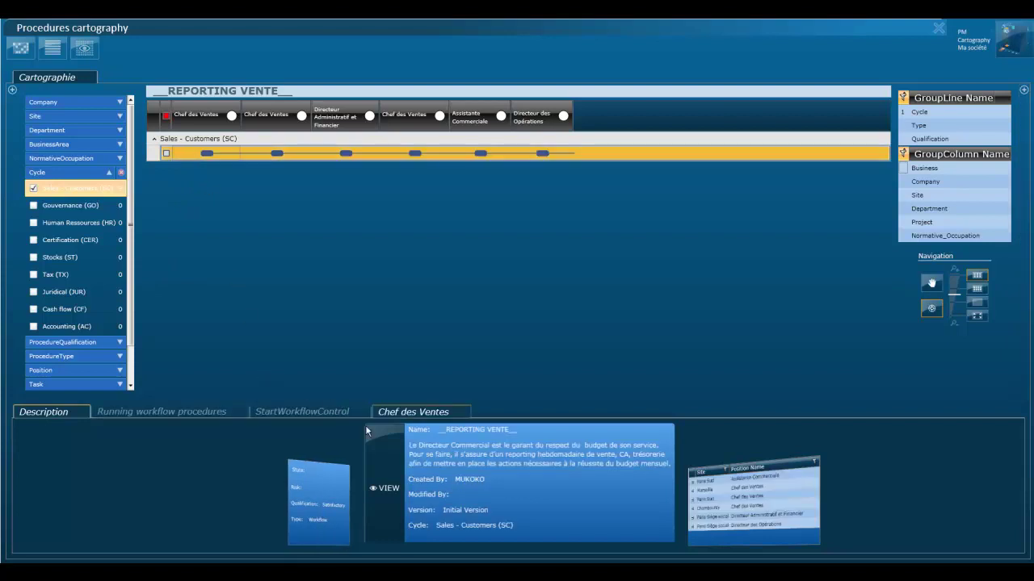
{"action": "left_click", "coordinate": [373, 449]}
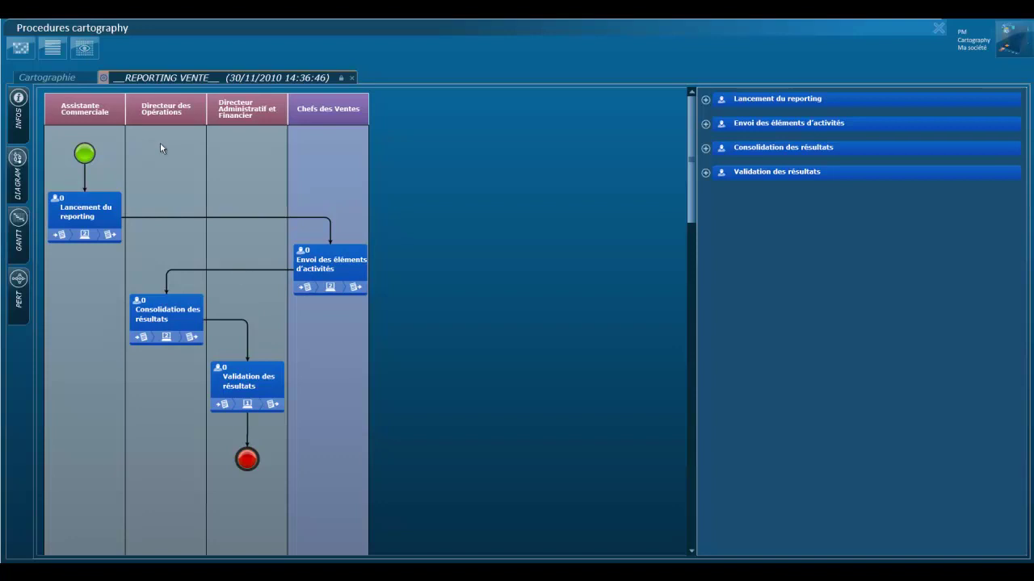
- Return to the cartography and set up a workflow instance named Reporting_Novembre in the Logistique folder
{"action": "left_click", "coordinate": [54, 78]}
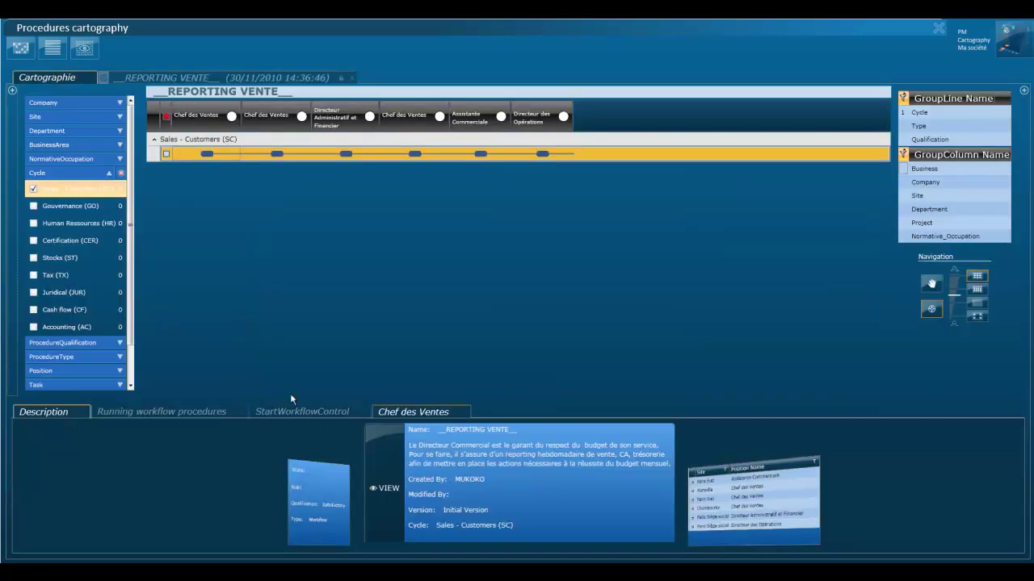
{"action": "left_click", "coordinate": [311, 411]}
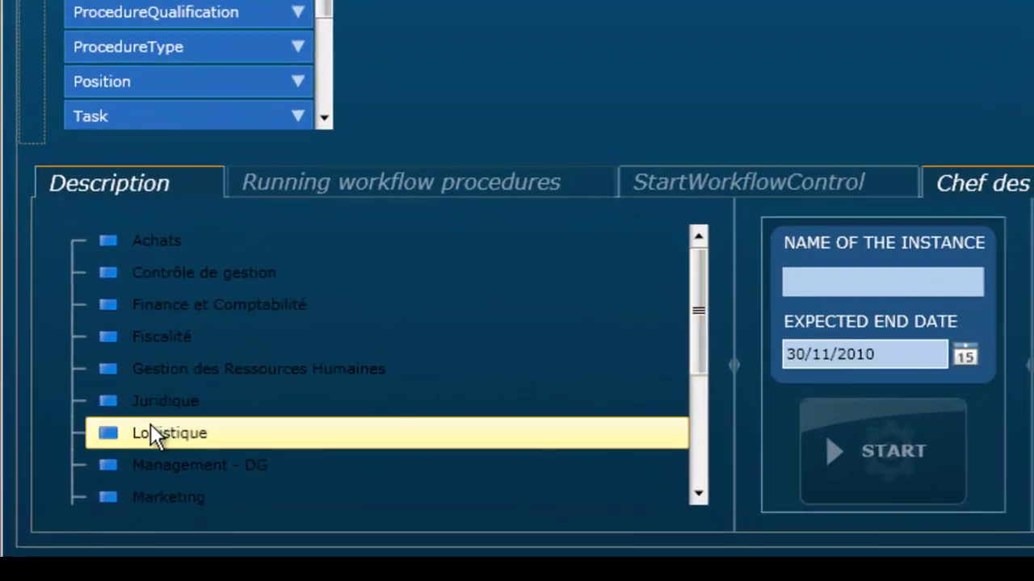
{"action": "left_click", "coordinate": [156, 434]}
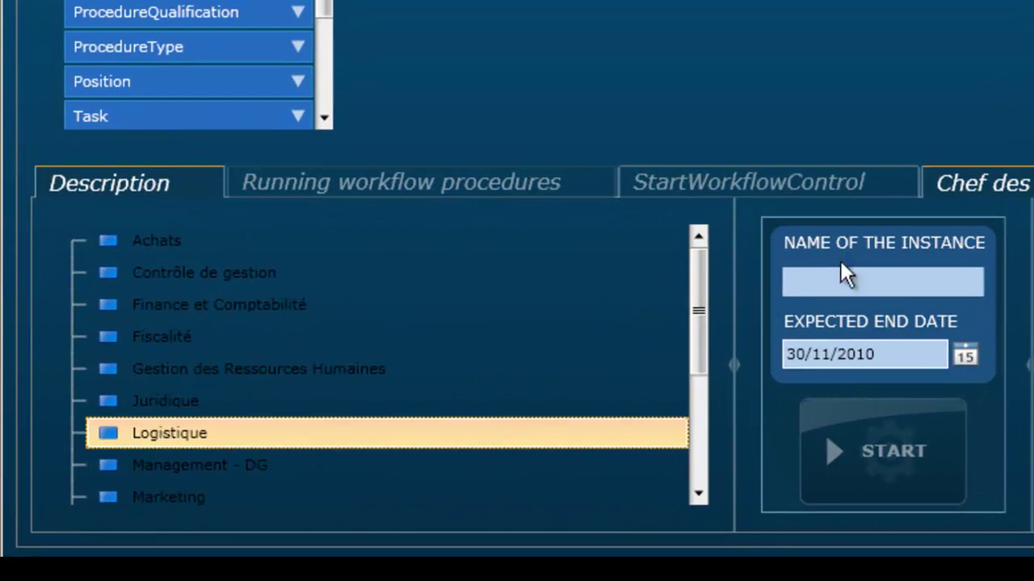
{"action": "left_click", "coordinate": [834, 281]}
{"action": "type", "text": "R"}
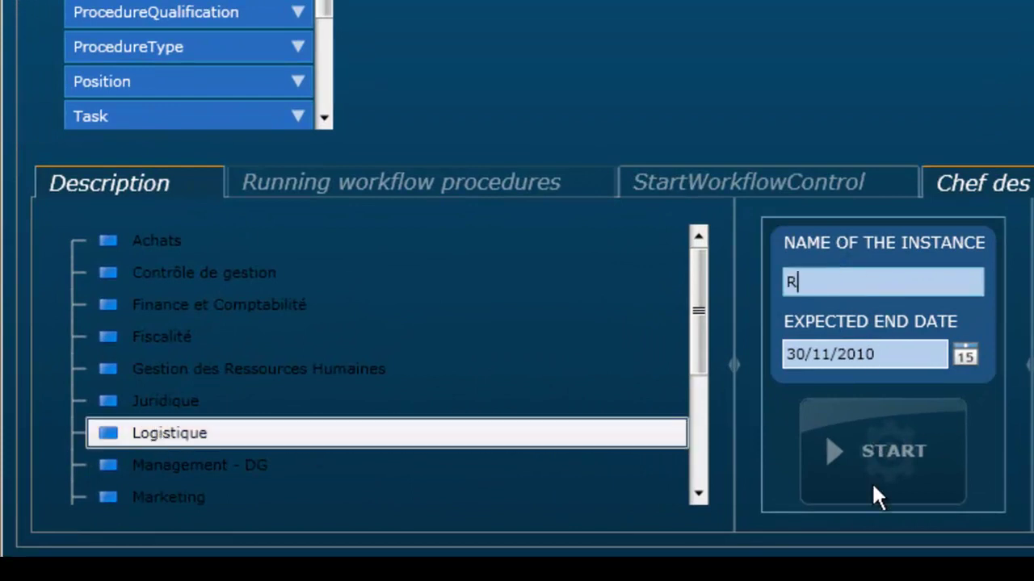
{"action": "type", "text": "eporting_N"}
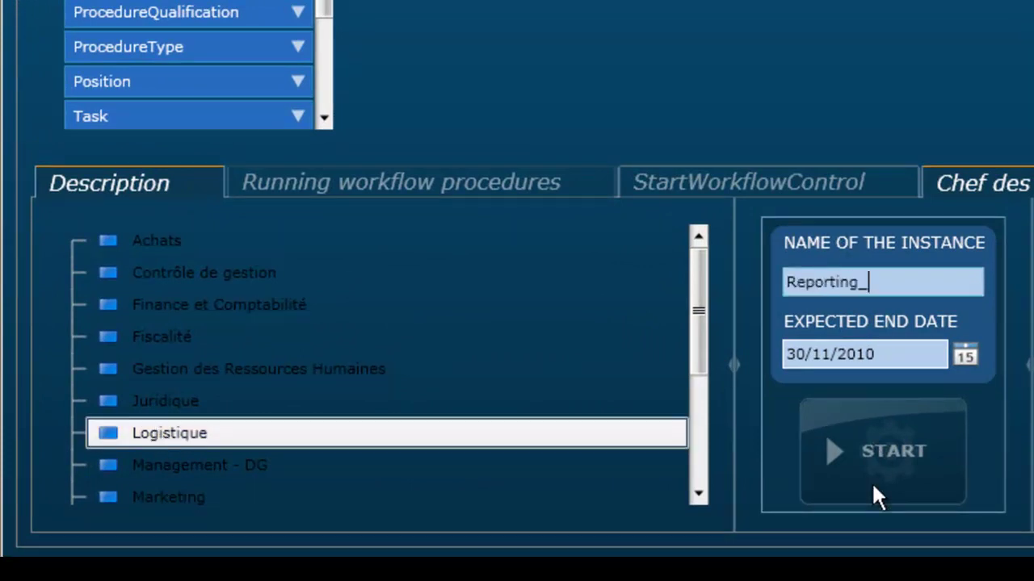
{"action": "type", "text": "ovembre"}
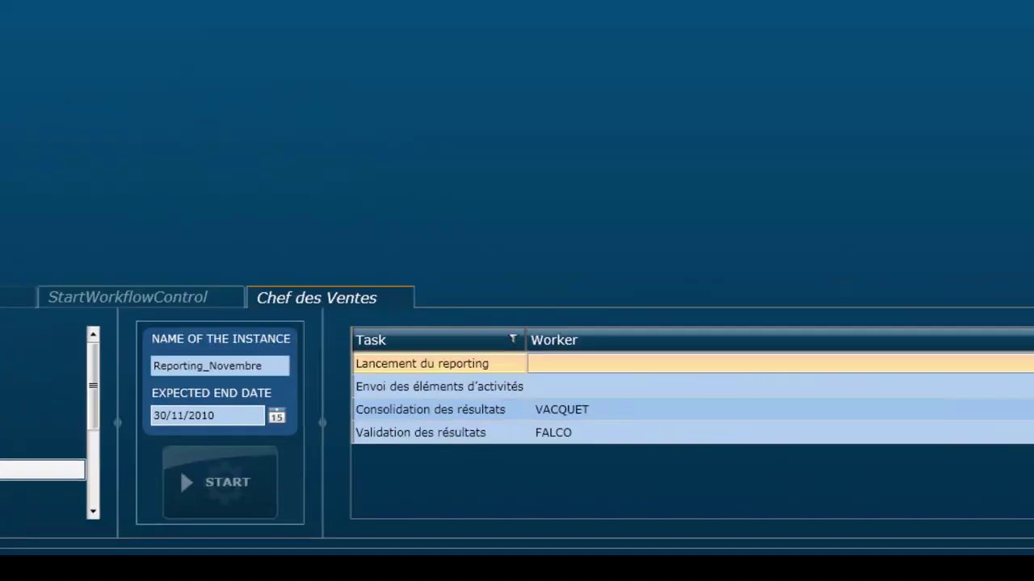
- Assign a worker to each of the Lancement du reporting and Envoi des éléments d'activités tasks
{"action": "left_click", "coordinate": [997, 392]}
{"action": "left_click", "coordinate": [996, 389]}
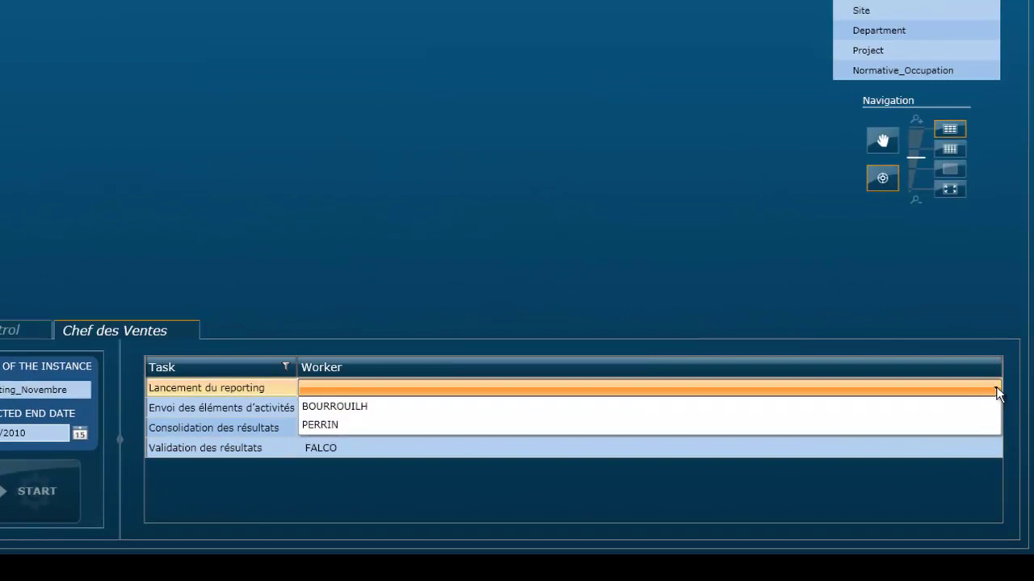
{"action": "left_click", "coordinate": [978, 426]}
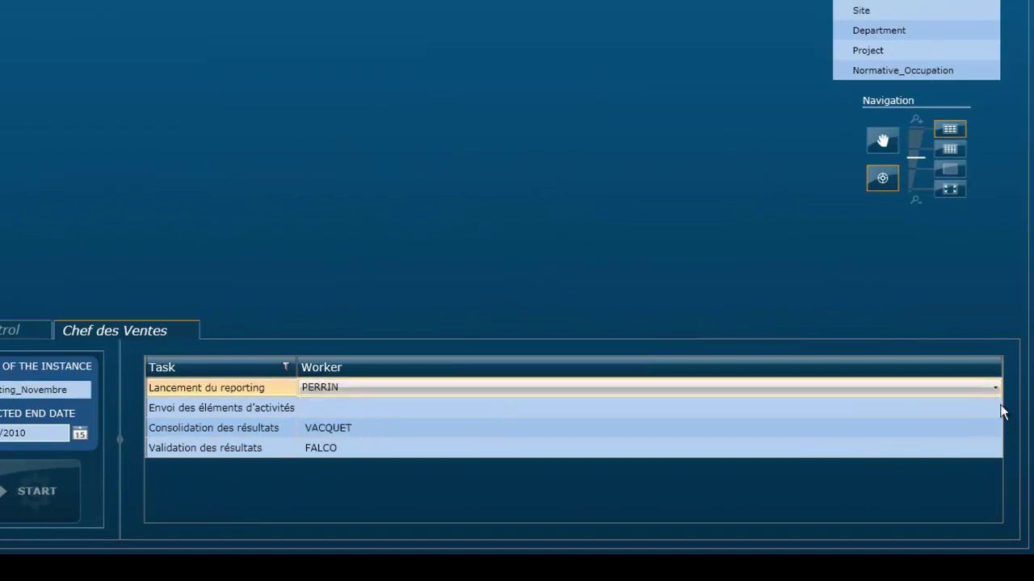
{"action": "left_click", "coordinate": [994, 404]}
{"action": "left_click", "coordinate": [996, 407]}
{"action": "left_click", "coordinate": [995, 407]}
{"action": "left_click", "coordinate": [959, 462]}
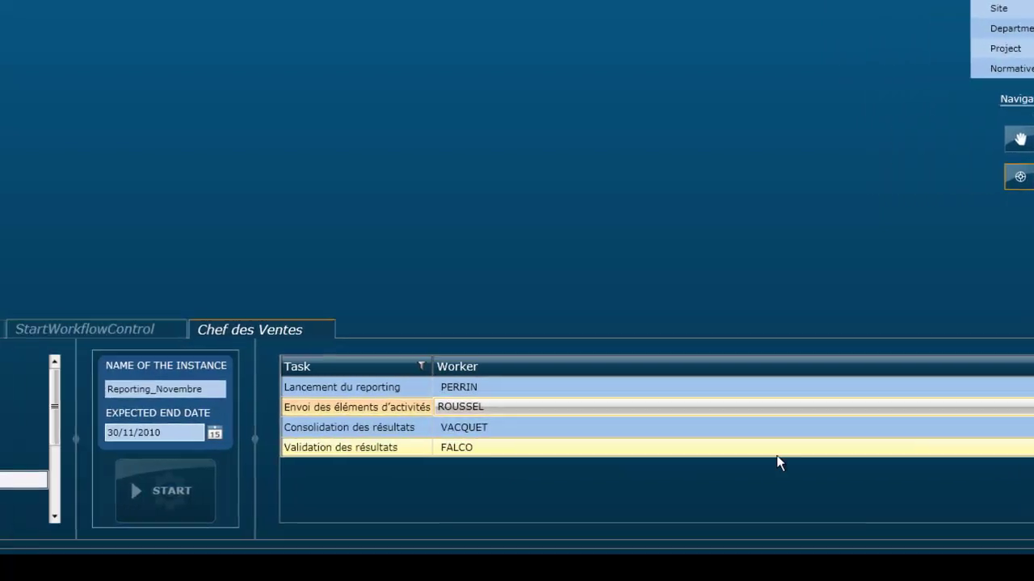
- Set the instance's expected end date to 15/12/2010 and start the workflow
{"action": "left_click", "coordinate": [386, 433]}
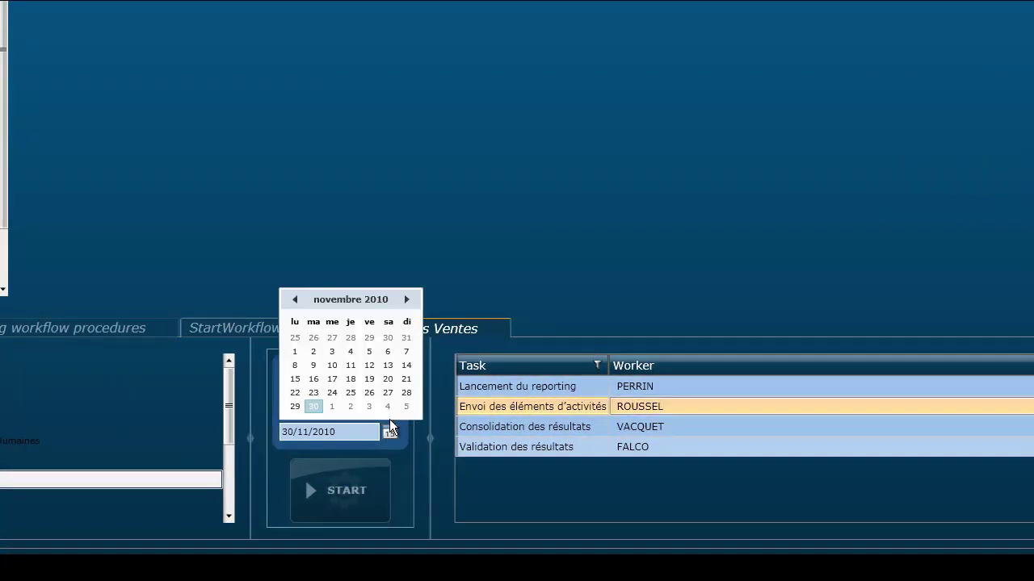
{"action": "left_click", "coordinate": [408, 302]}
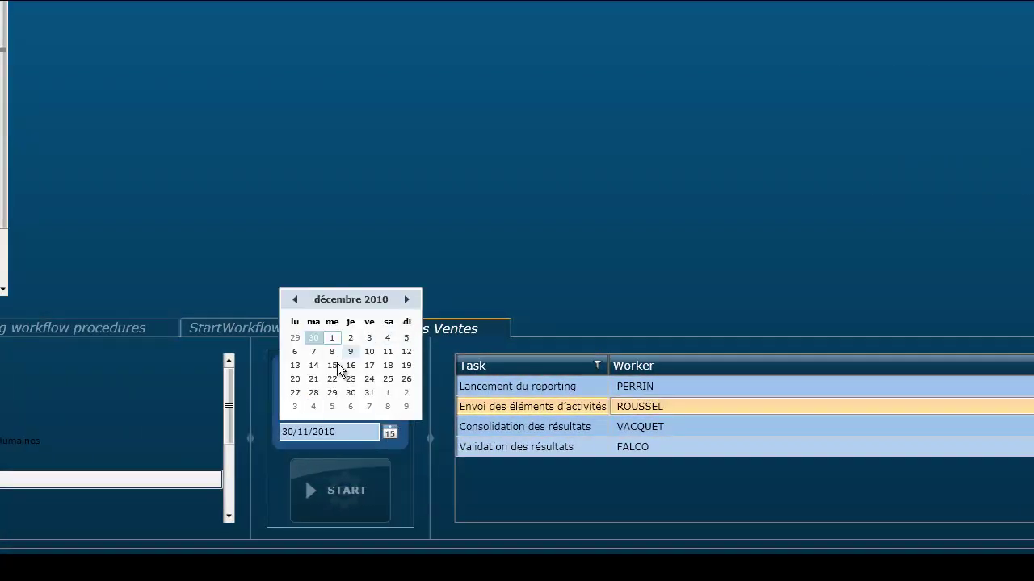
{"action": "left_click", "coordinate": [332, 365]}
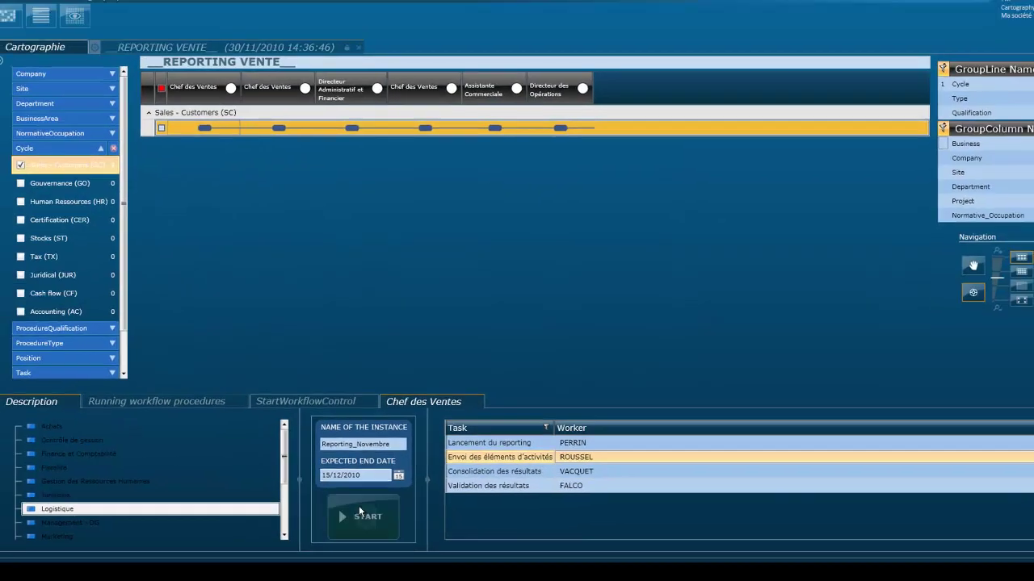
{"action": "left_click", "coordinate": [336, 484]}
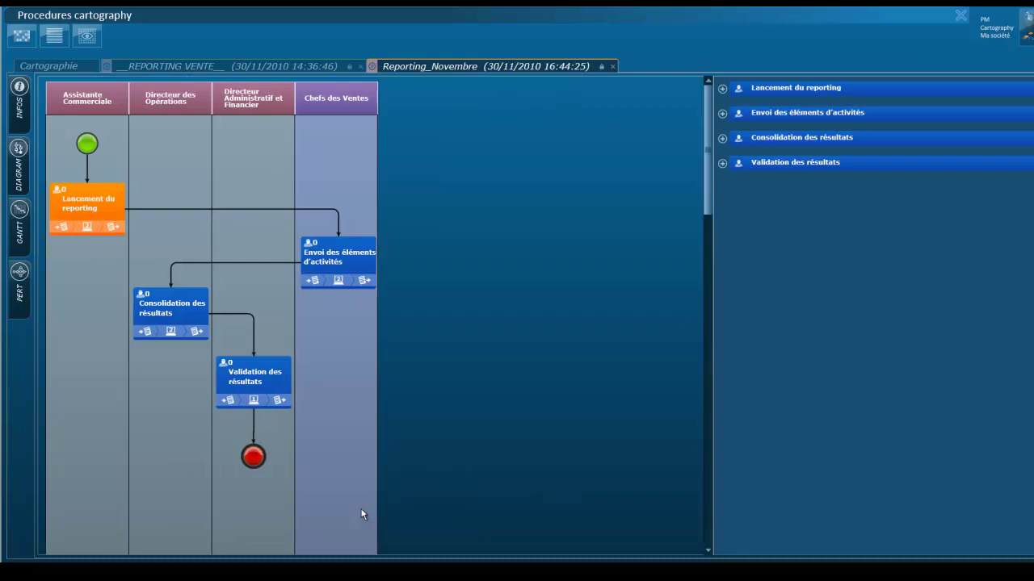
- Examine the Gantt schedule of the Reporting_Novembre instance and return to its workflow diagram
{"action": "left_click", "coordinate": [20, 232]}
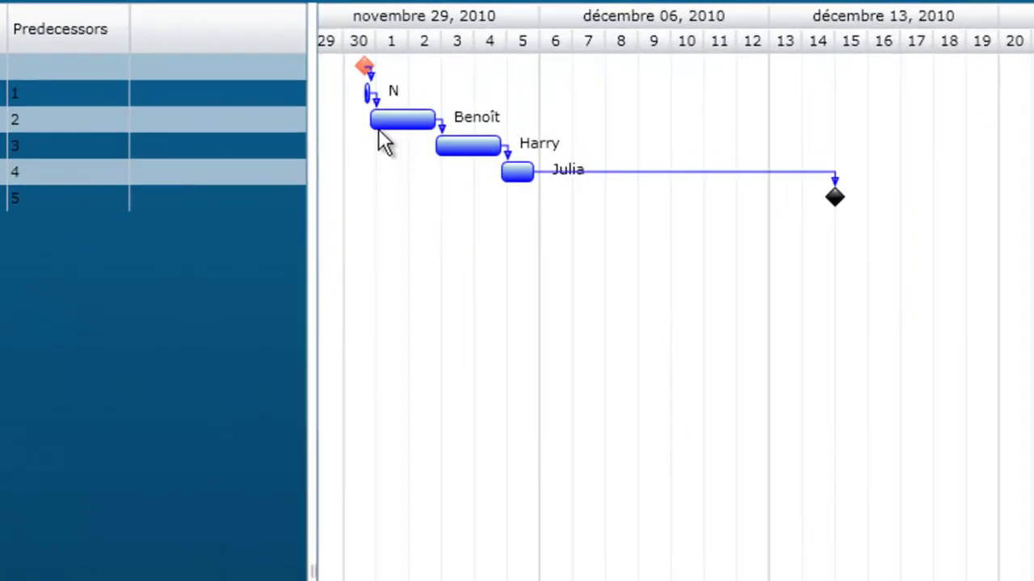
{"action": "mouse_move", "coordinate": [396, 113]}
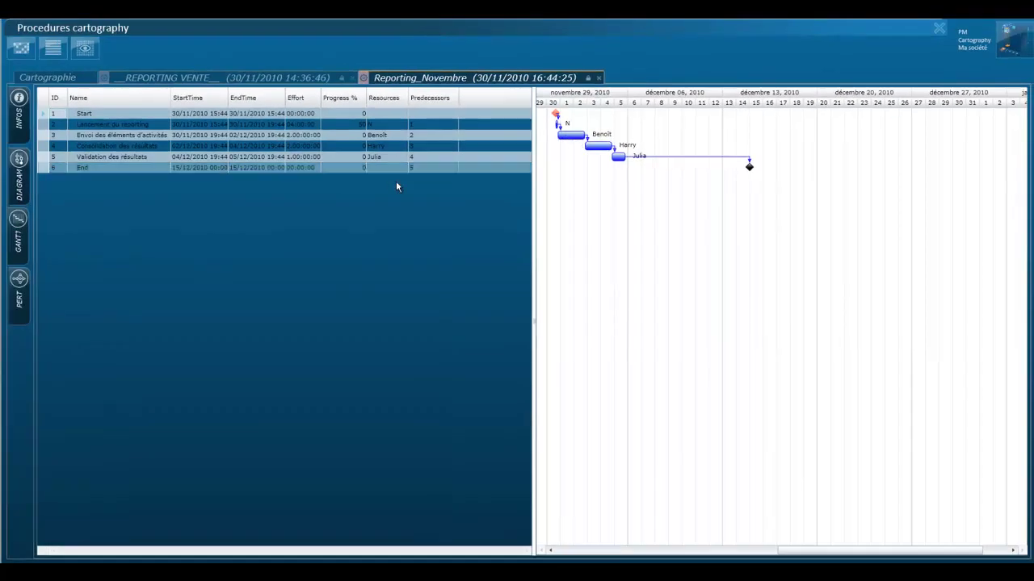
{"action": "left_click", "coordinate": [17, 195]}
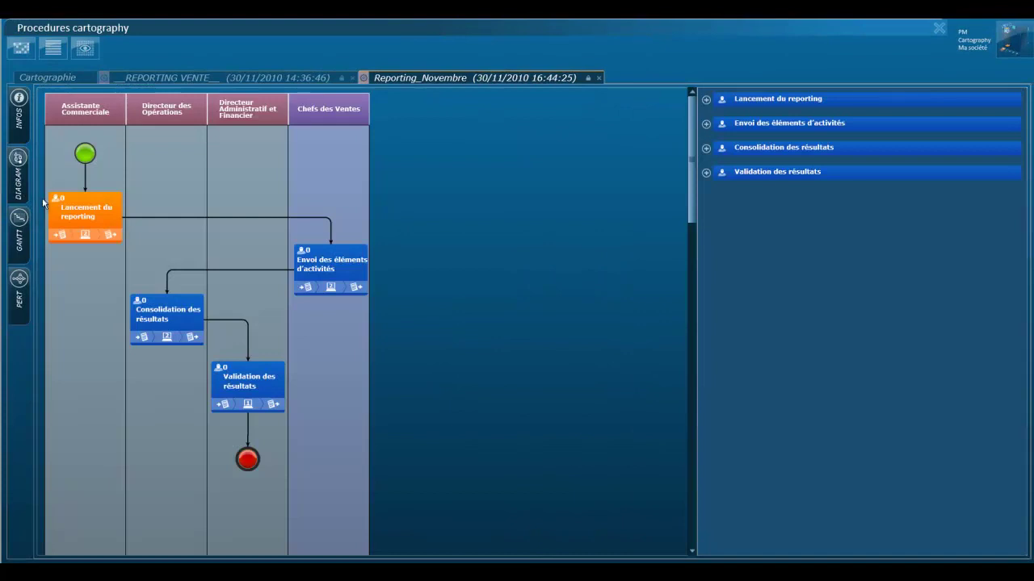
- Review the RH, GED folder, GED file and SI details of the Lancement du reporting task and validate it
{"action": "left_click", "coordinate": [84, 223]}
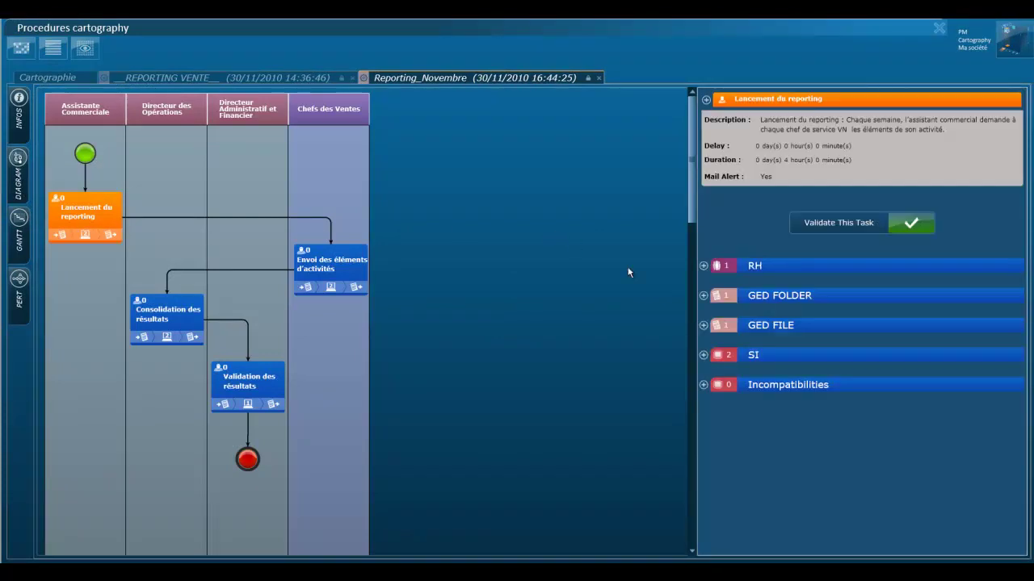
{"action": "left_click", "coordinate": [703, 266]}
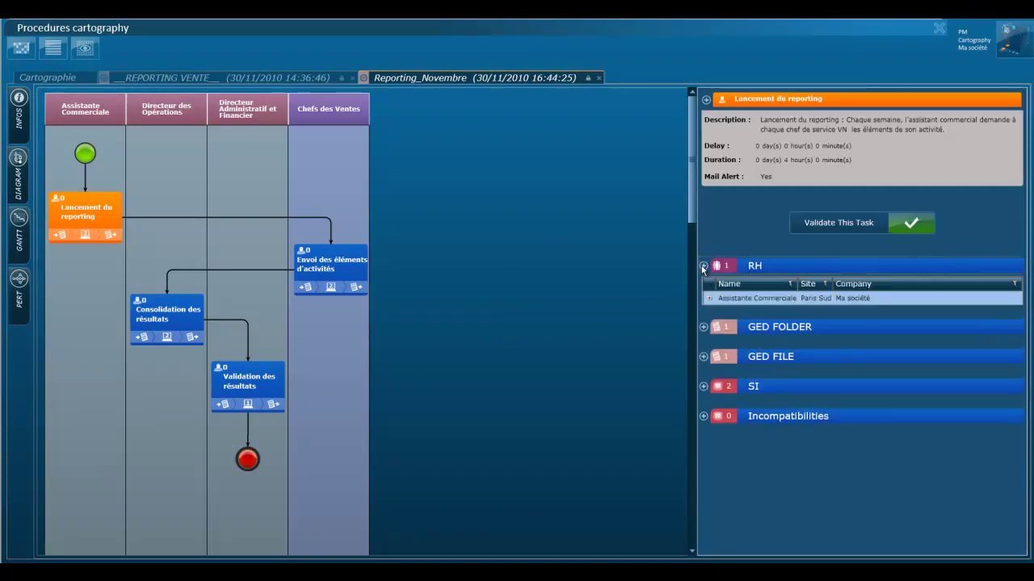
{"action": "left_click", "coordinate": [710, 298]}
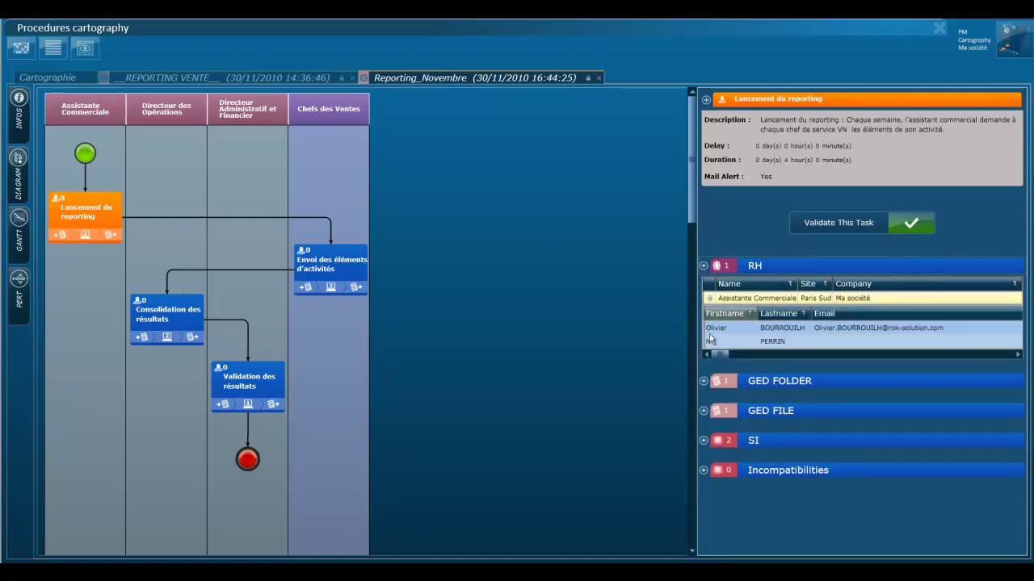
{"action": "left_click", "coordinate": [703, 381]}
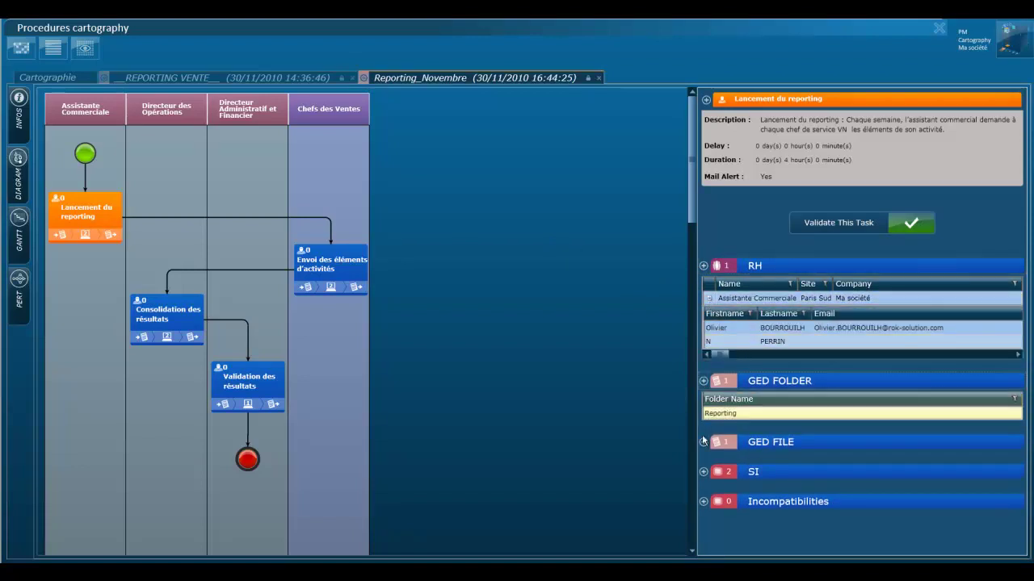
{"action": "left_click", "coordinate": [702, 443]}
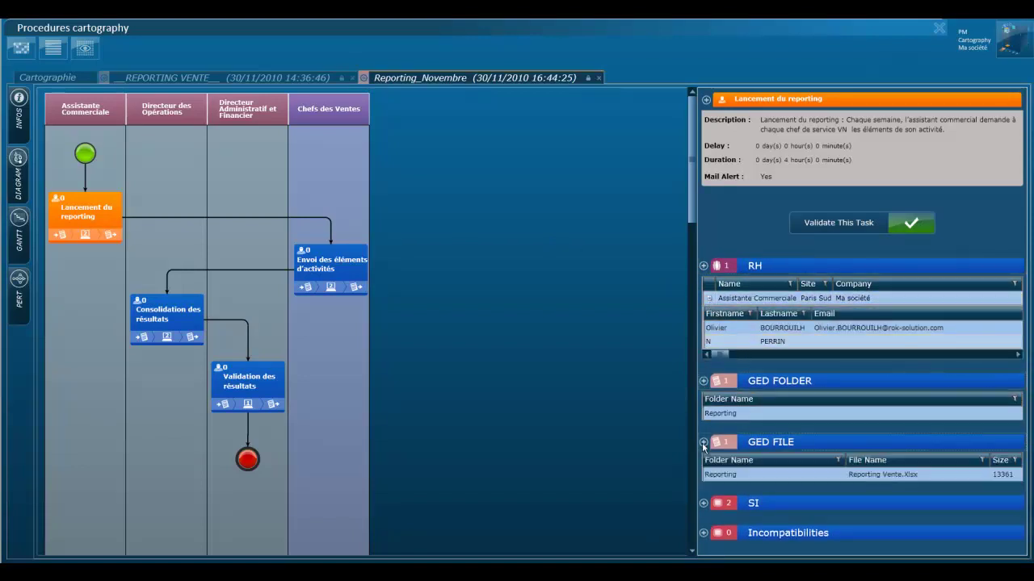
{"action": "left_click", "coordinate": [703, 503]}
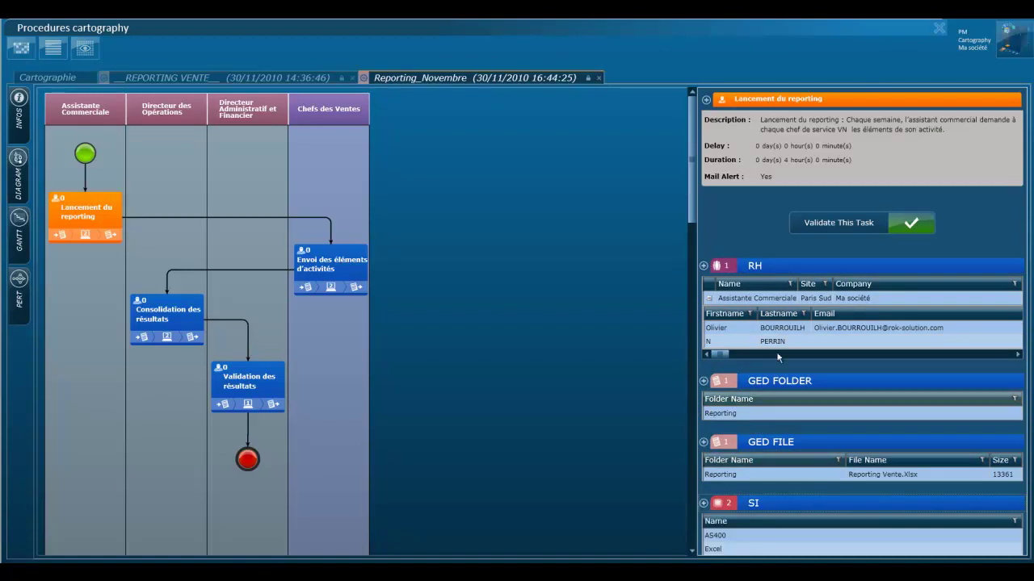
{"action": "left_click", "coordinate": [848, 221]}
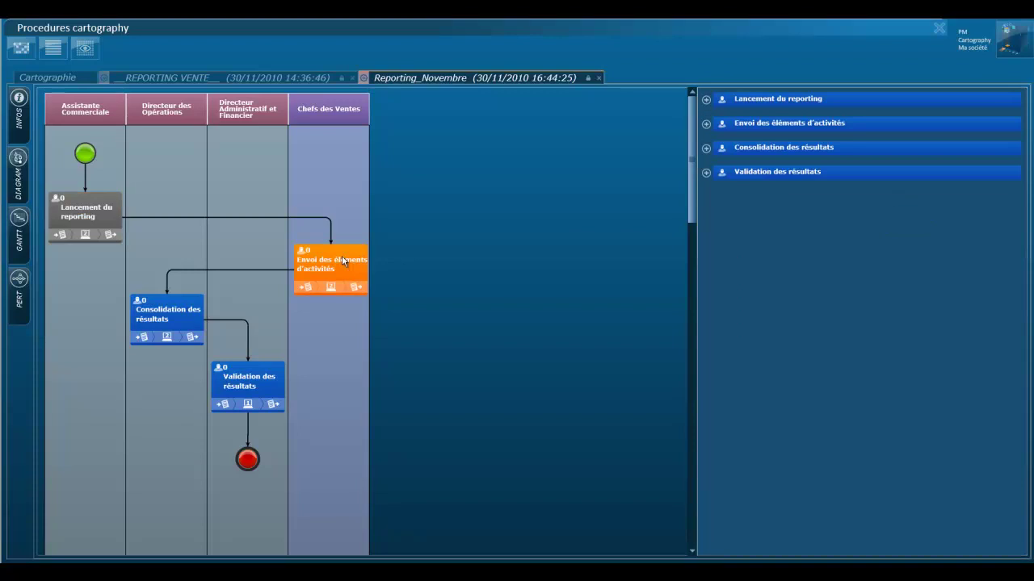
- Open the Reporting Vente.Xlsx file in Excel from the details of the Envoi des éléments d'activités task
{"action": "left_click", "coordinate": [344, 259]}
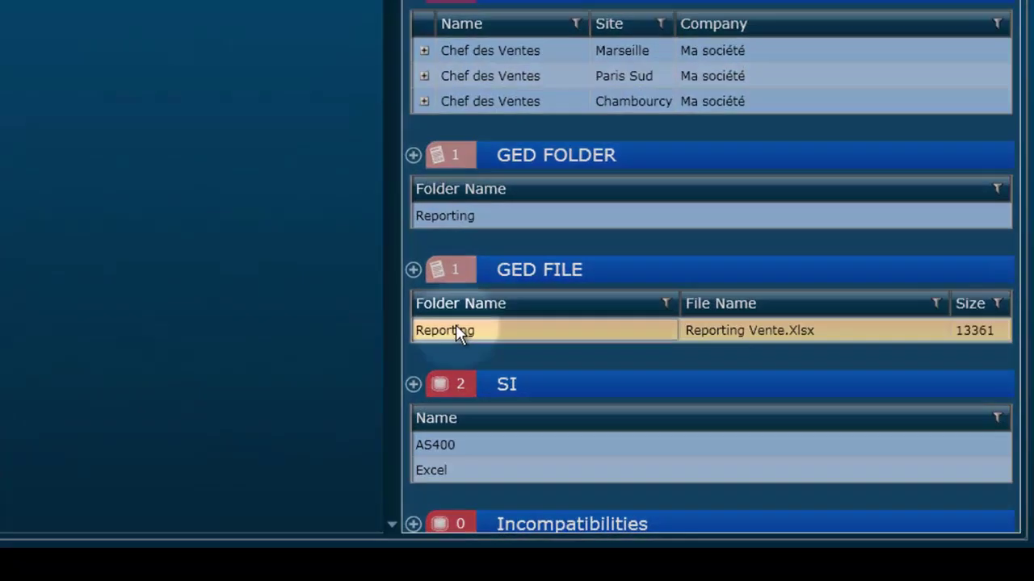
{"action": "left_click", "coordinate": [725, 444]}
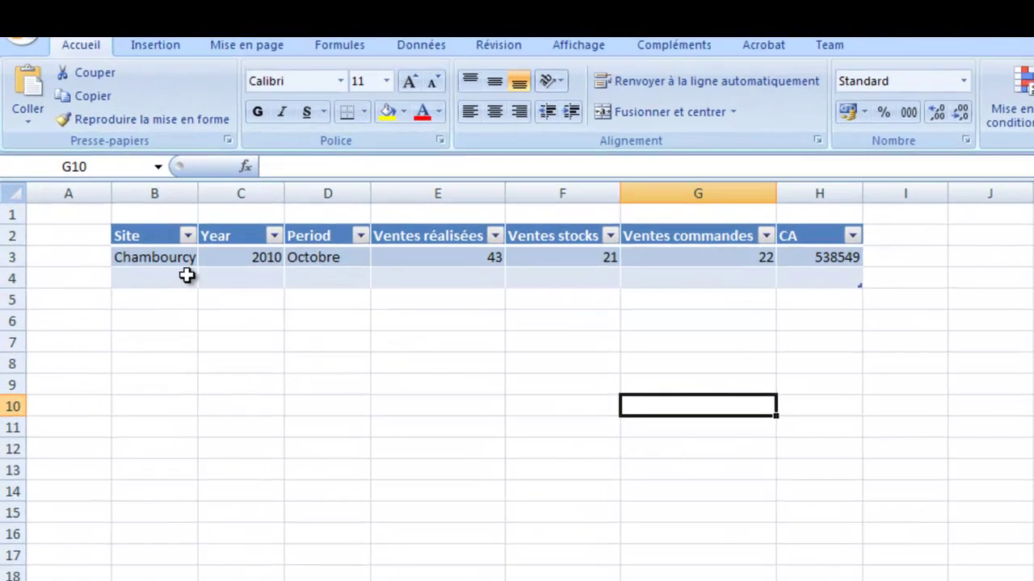
- Fill the table's empty row 4 with site Chambourcy, year 2010 and period Novembre
{"action": "left_click", "coordinate": [92, 141]}
{"action": "left_click", "coordinate": [208, 279]}
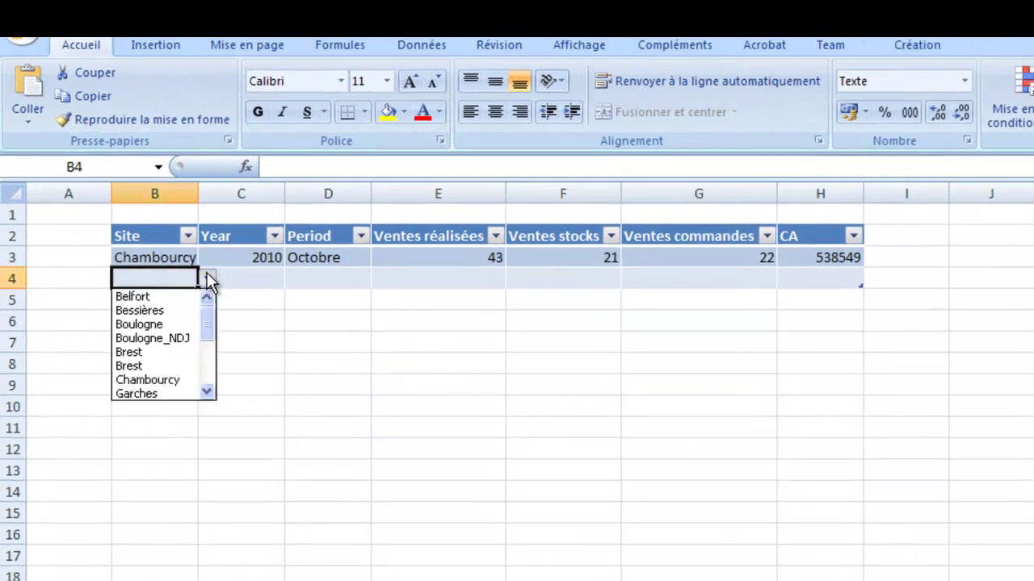
{"action": "left_click", "coordinate": [185, 380]}
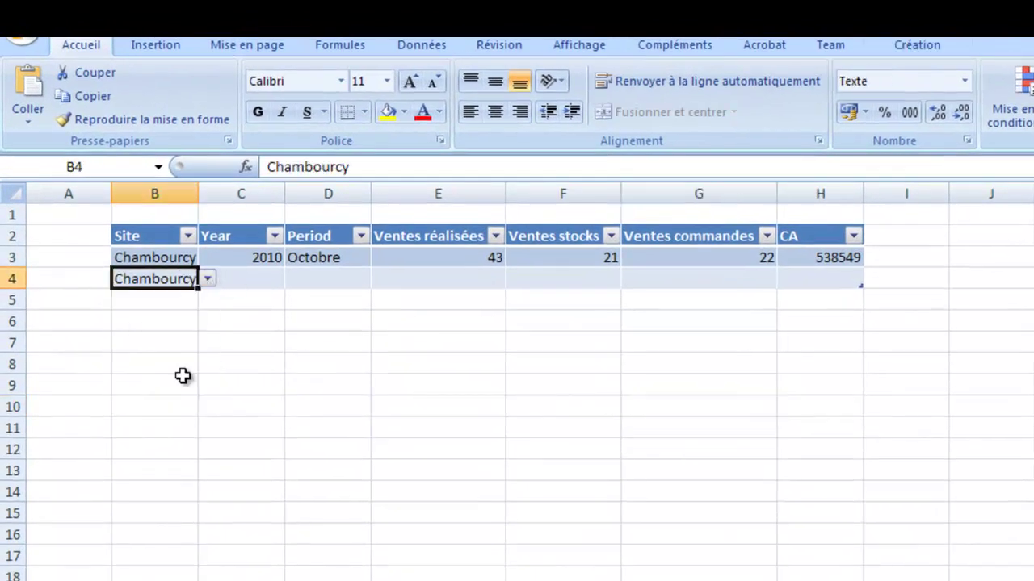
{"action": "left_click", "coordinate": [241, 280]}
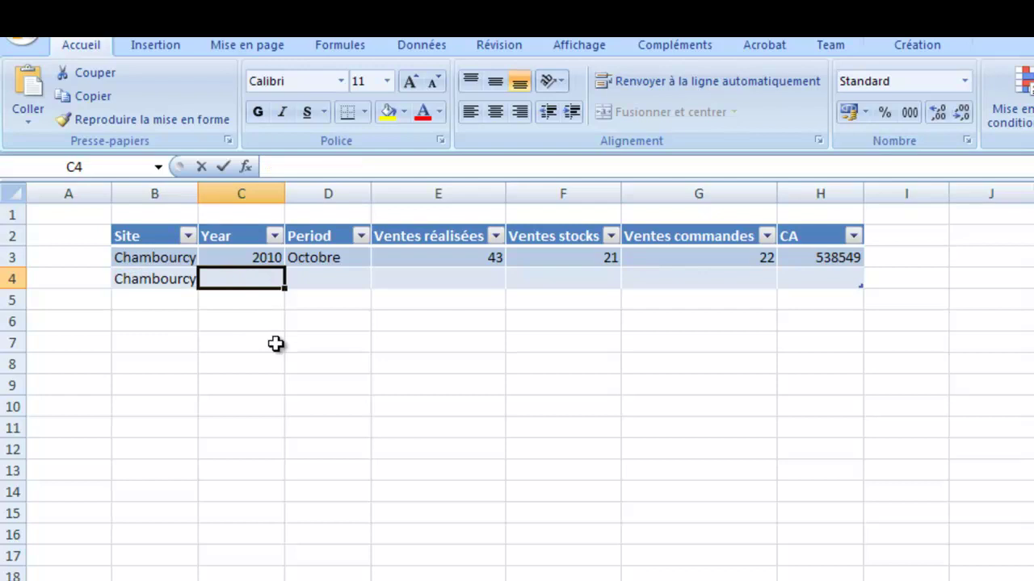
{"action": "type", "text": "2010"}
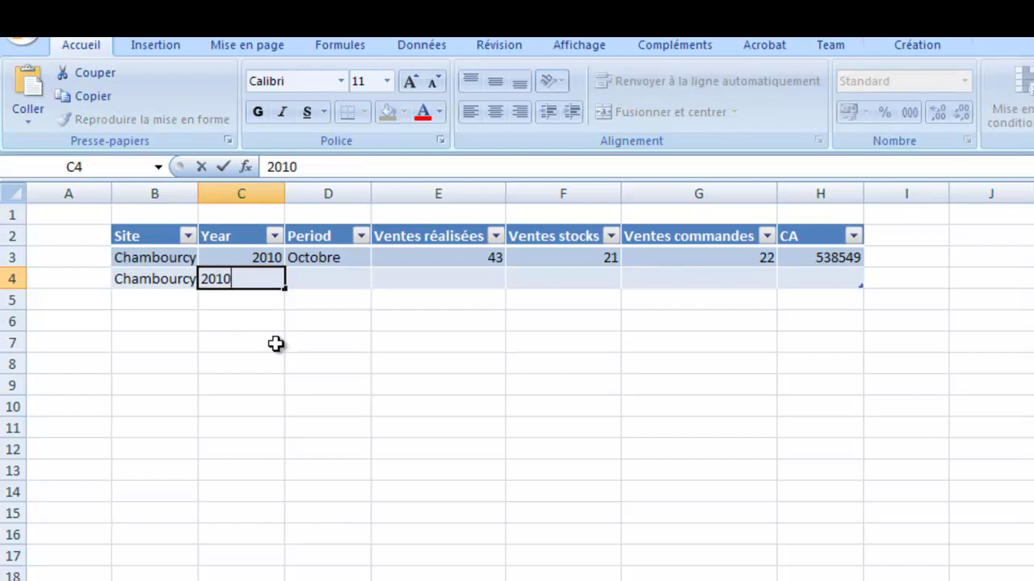
{"action": "key", "text": "Tab"}
{"action": "left_click", "coordinate": [379, 279]}
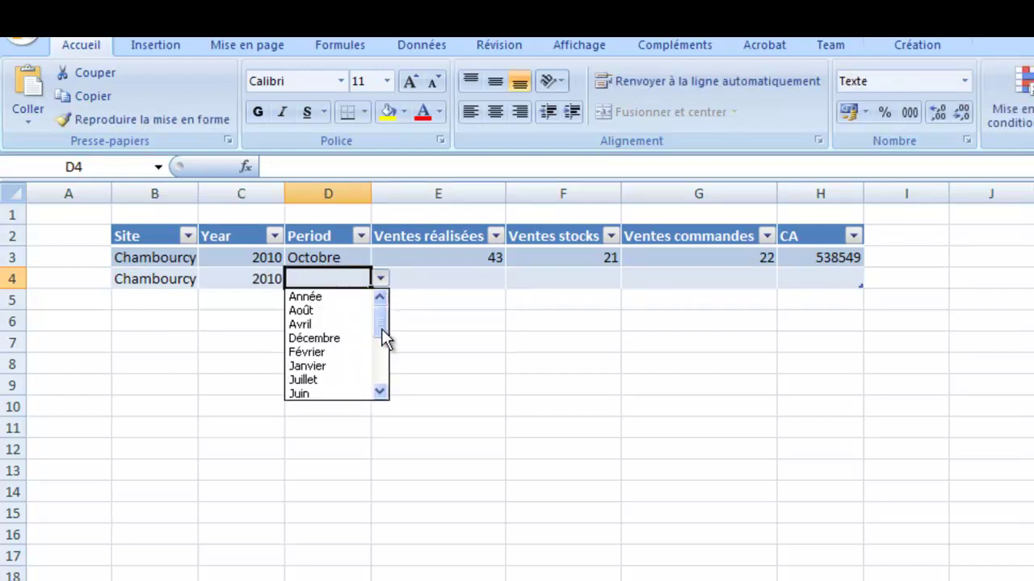
{"action": "left_click_drag", "start_coordinate": [385, 333], "coordinate": [385, 364]}
{"action": "left_click", "coordinate": [358, 328]}
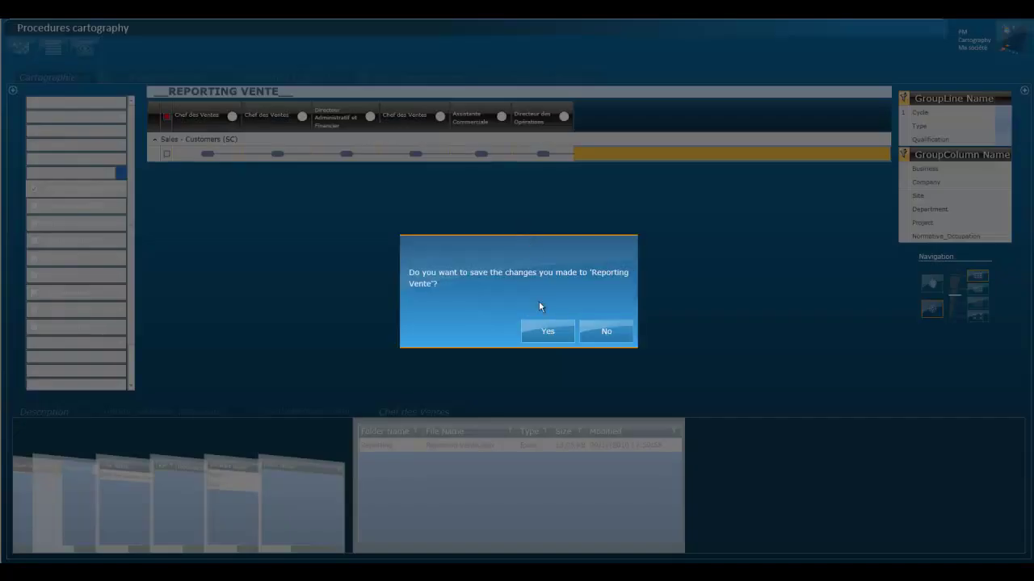
- Save the changes to Reporting Vente and validate the Envoi des éléments d'activités task in the Reporting_Novembre workflow
{"action": "left_click", "coordinate": [547, 332]}
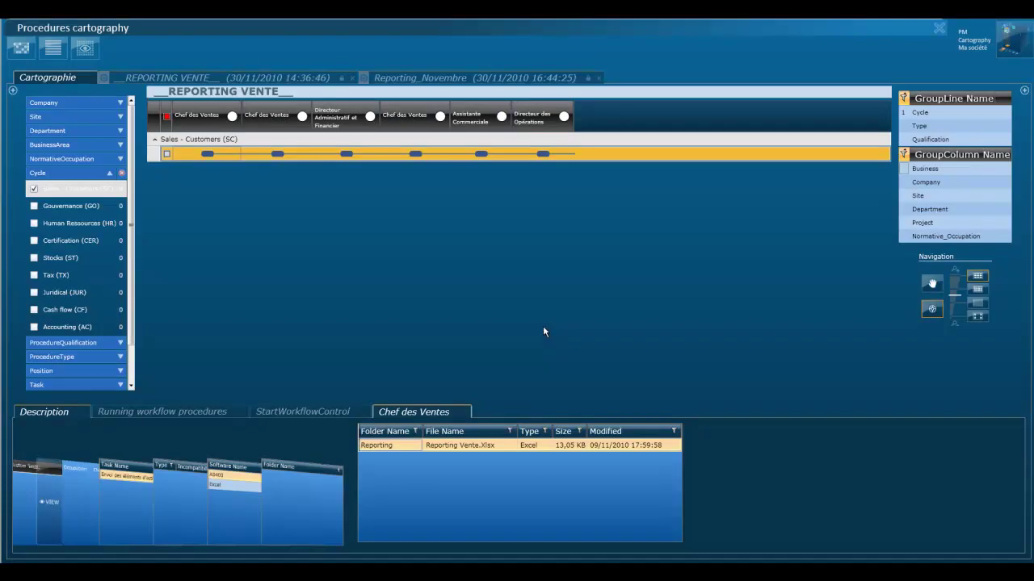
{"action": "left_click", "coordinate": [425, 78]}
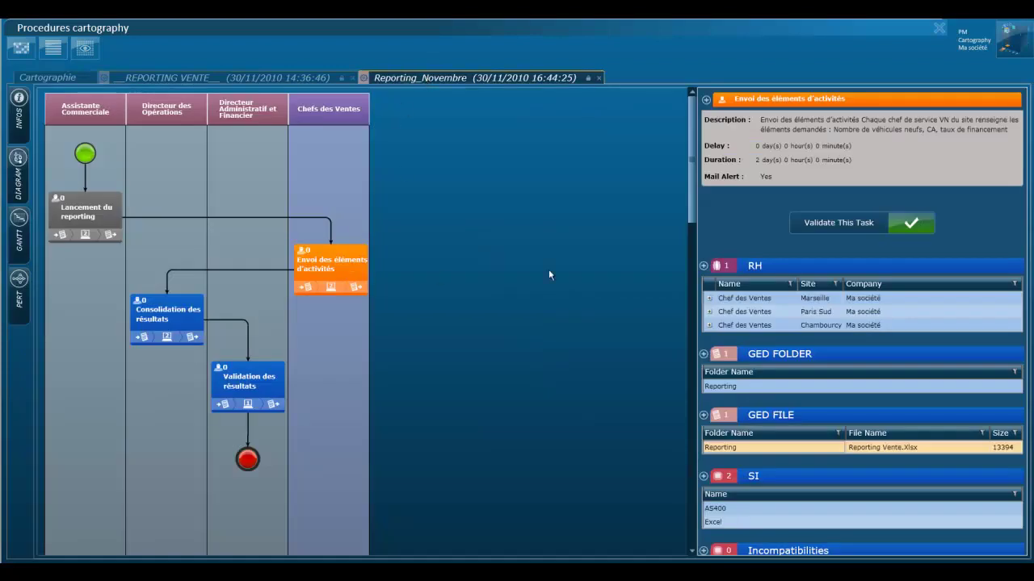
{"action": "left_click", "coordinate": [818, 225]}
{"action": "left_click", "coordinate": [350, 275]}
{"action": "left_click", "coordinate": [819, 225]}
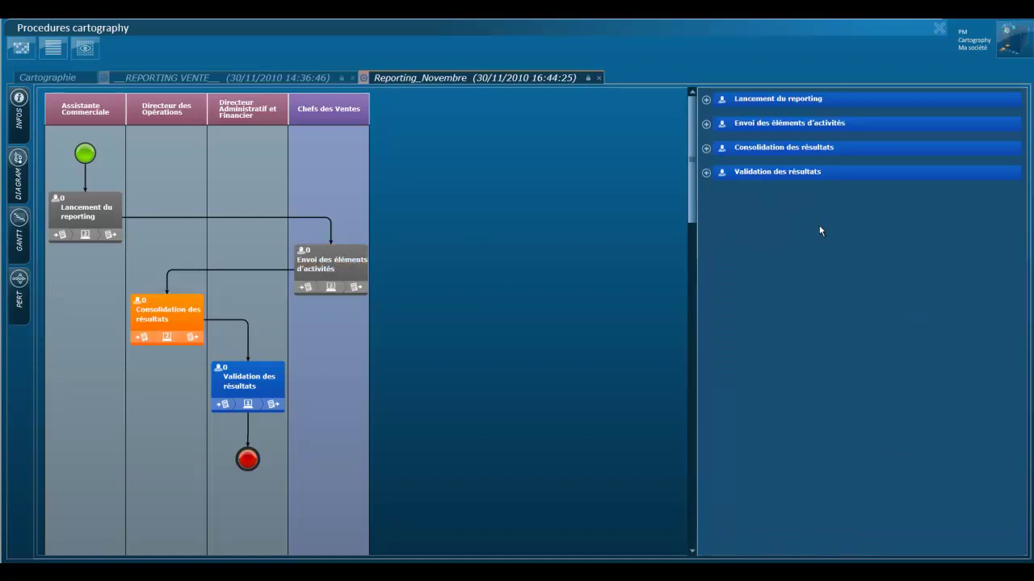
- Open Reporting général Vente.Xlsx in Excel from the Consolidation des résultats task and refresh the data of its Reporting table
{"action": "left_click", "coordinate": [164, 329]}
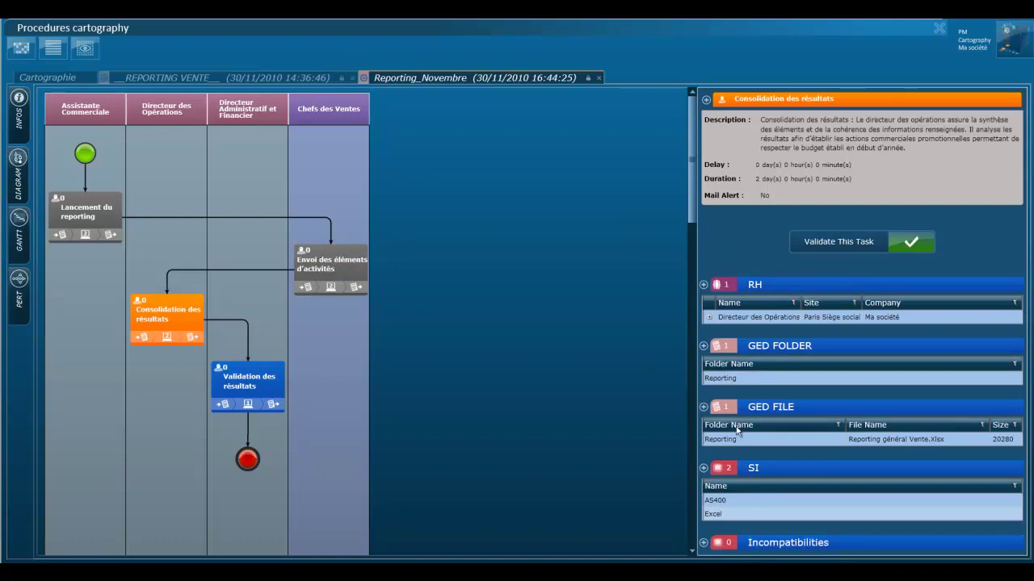
{"action": "left_click", "coordinate": [731, 440]}
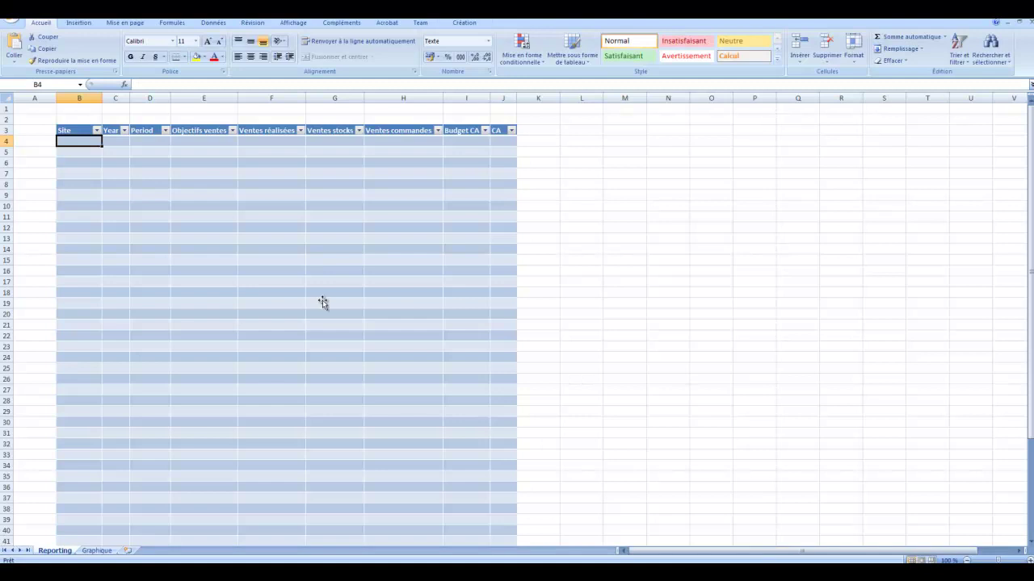
{"action": "left_click", "coordinate": [72, 152]}
{"action": "right_click", "coordinate": [67, 151]}
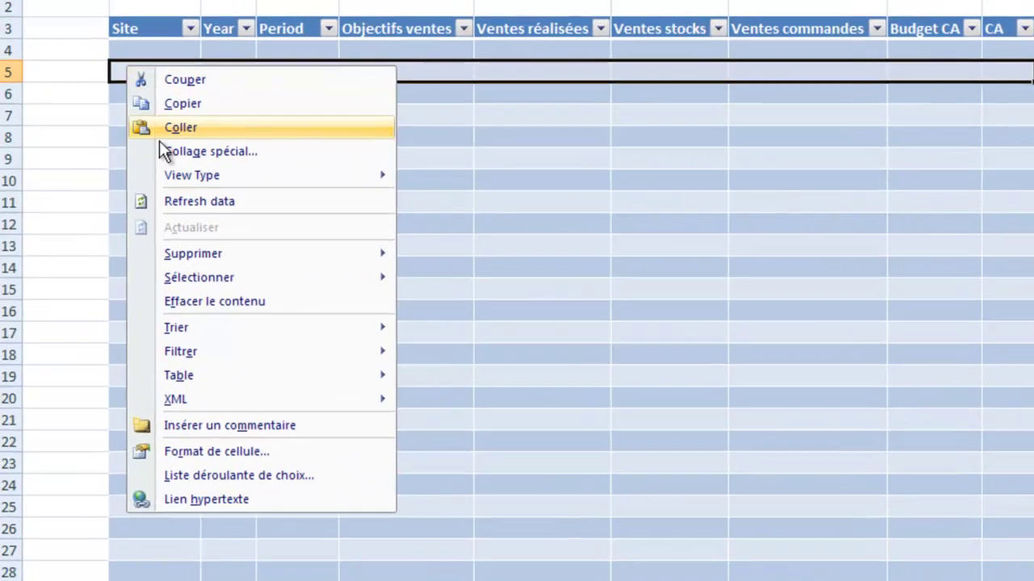
{"action": "left_click", "coordinate": [116, 211]}
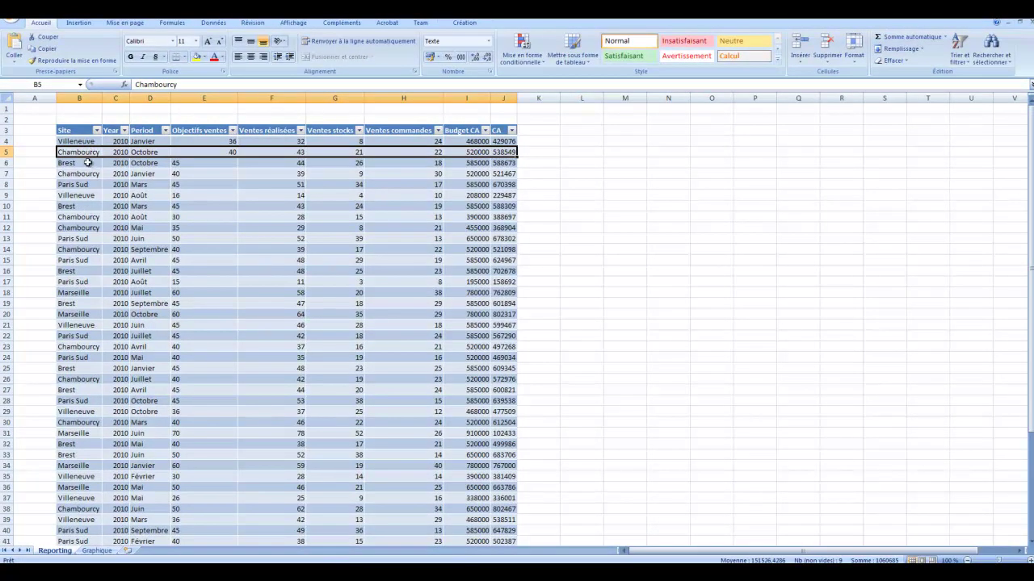
- Filter the Reporting table's Site column to Chambourcy only and select the Novembre row from Site to CA
{"action": "left_click", "coordinate": [89, 174]}
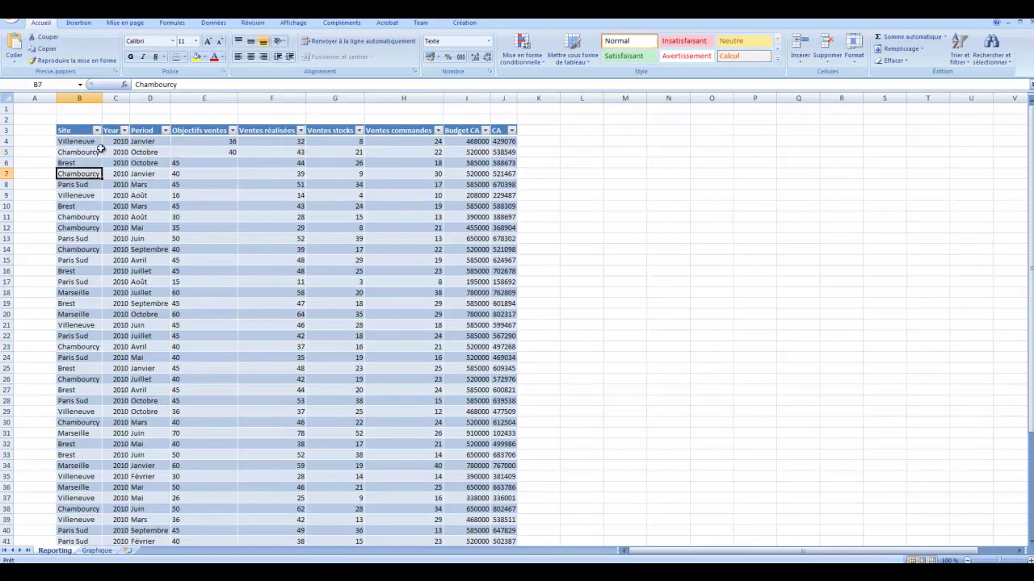
{"action": "scroll", "coordinate": [98, 139], "scroll_direction": "down", "scroll_amount": 6}
{"action": "scroll", "coordinate": [97, 135], "scroll_direction": "up", "scroll_amount": 6}
{"action": "left_click", "coordinate": [96, 130]}
{"action": "left_click", "coordinate": [32, 217]}
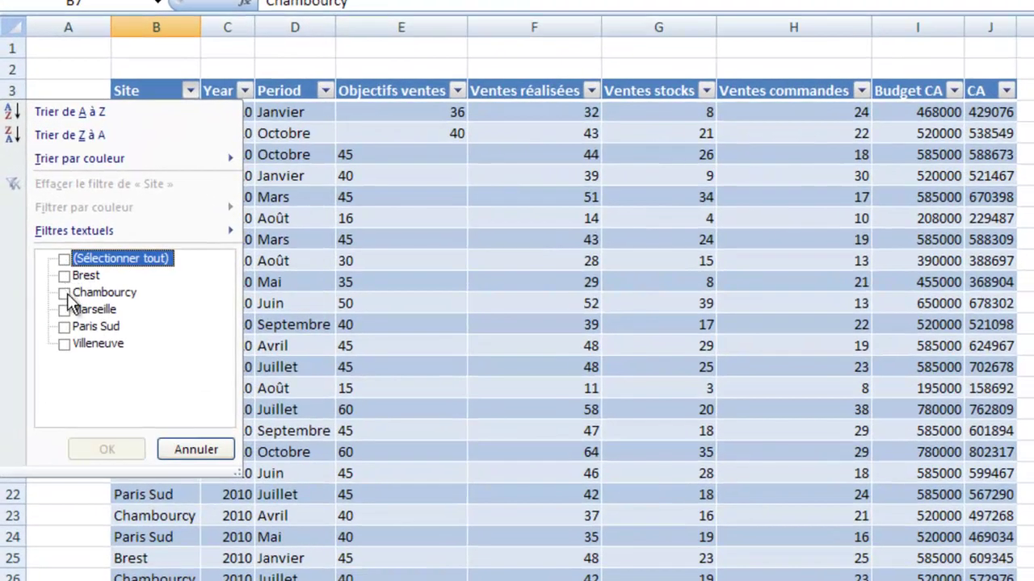
{"action": "left_click", "coordinate": [64, 292]}
{"action": "left_click", "coordinate": [100, 446]}
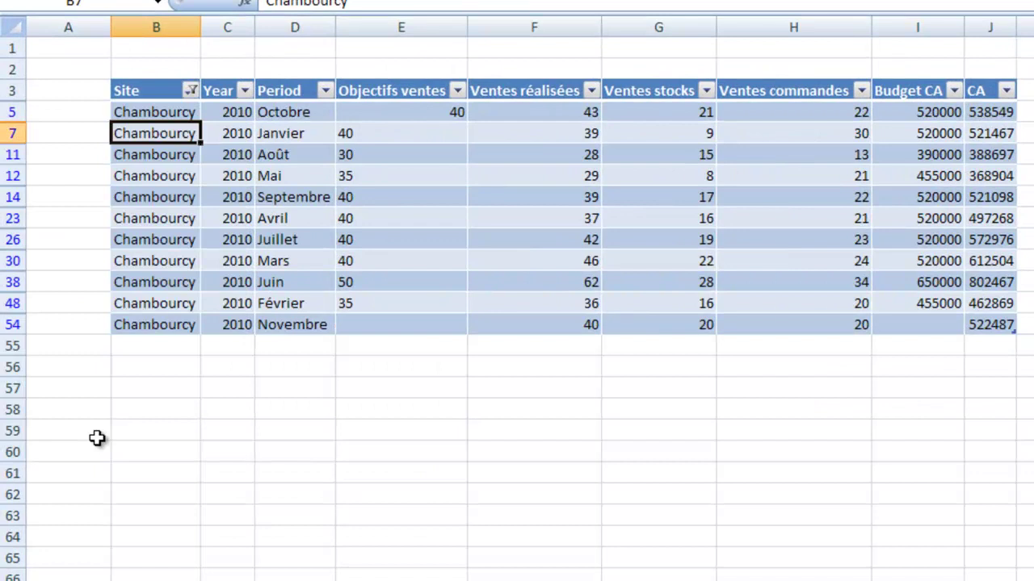
{"action": "key", "text": "ctrl+a"}
{"action": "left_click", "coordinate": [153, 322]}
{"action": "left_click_drag", "start_coordinate": [153, 322], "coordinate": [961, 319]}
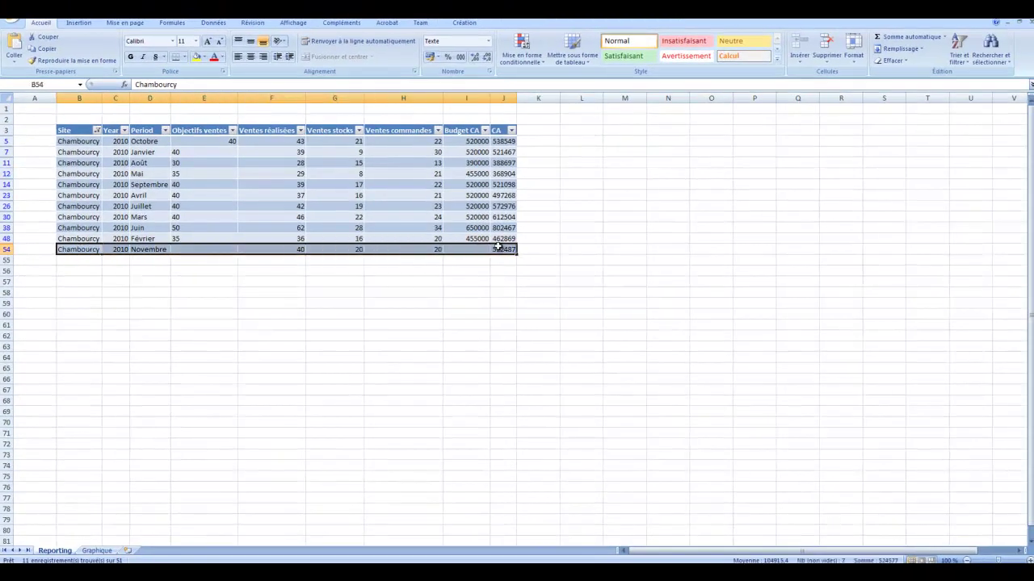
- Refresh the pivot table on the Graphique sheet and add the Ventes stocks and Ventes commandes fields to it
{"action": "left_click", "coordinate": [107, 553]}
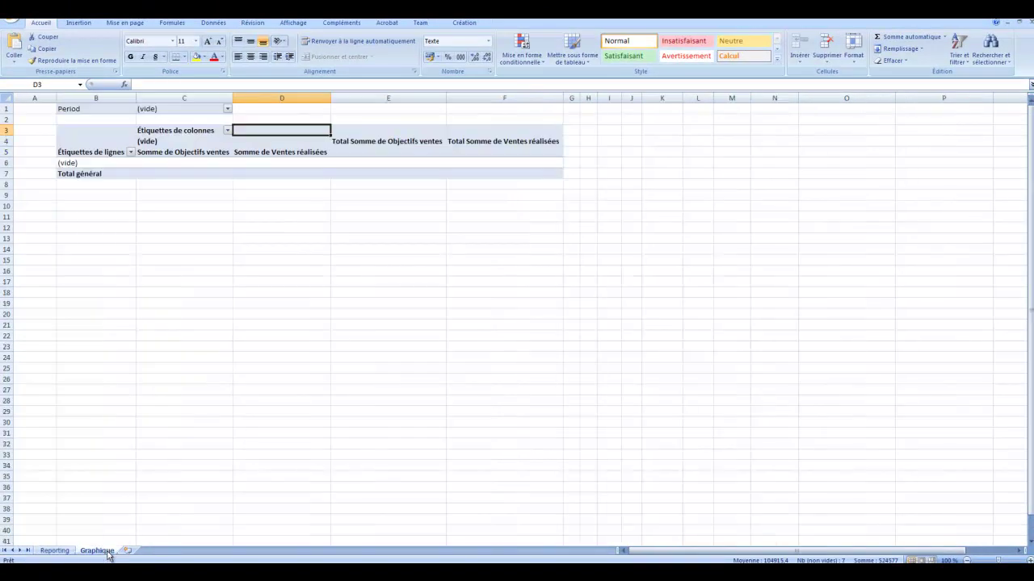
{"action": "left_click", "coordinate": [115, 163]}
{"action": "right_click", "coordinate": [115, 163]}
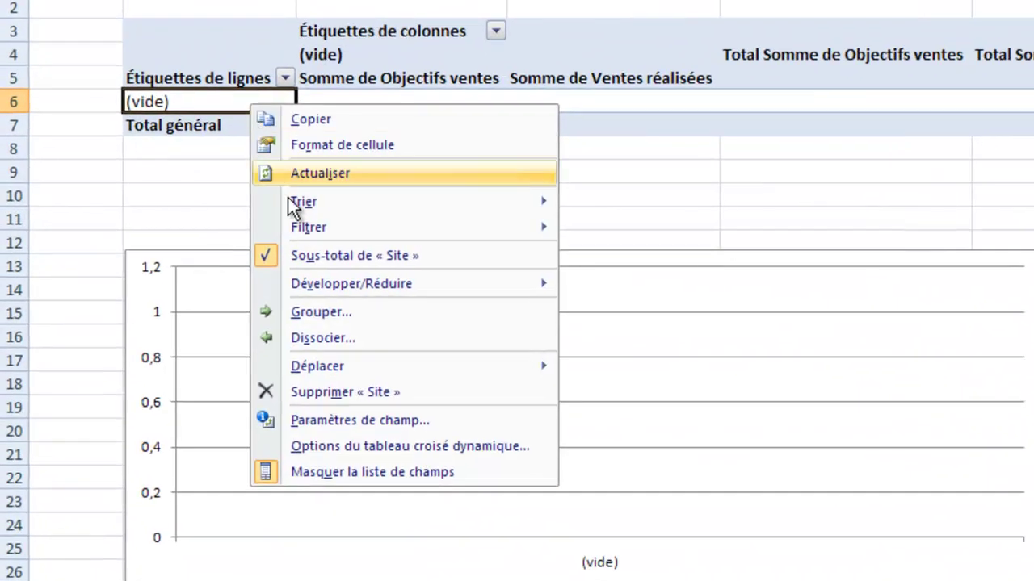
{"action": "left_click", "coordinate": [288, 174]}
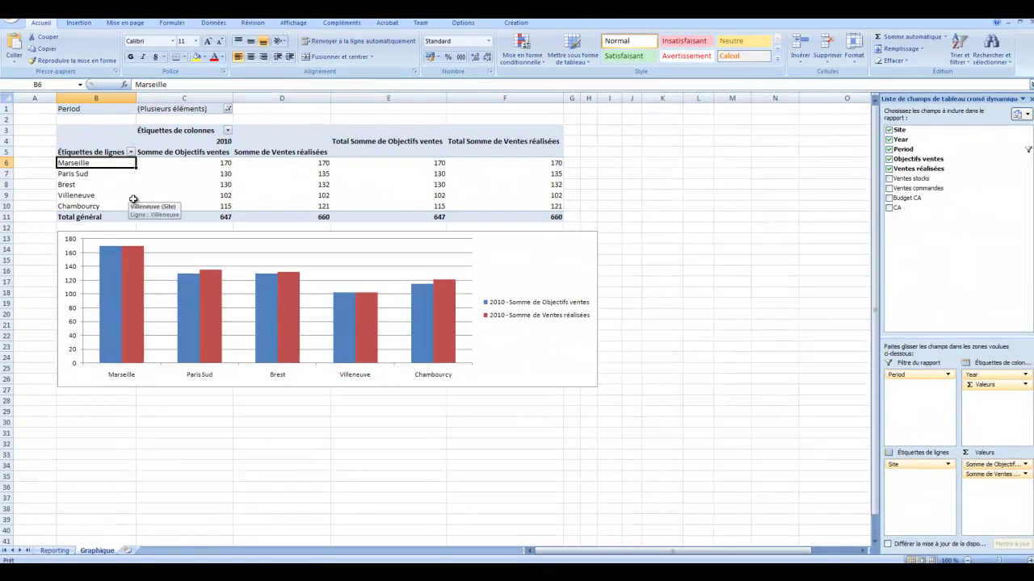
{"action": "left_click", "coordinate": [888, 179]}
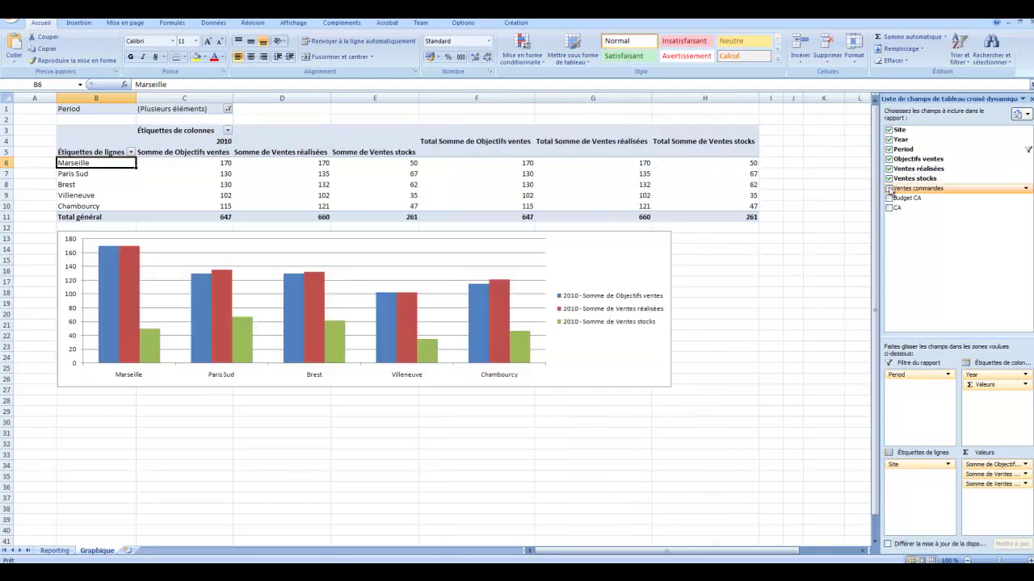
{"action": "left_click", "coordinate": [890, 188]}
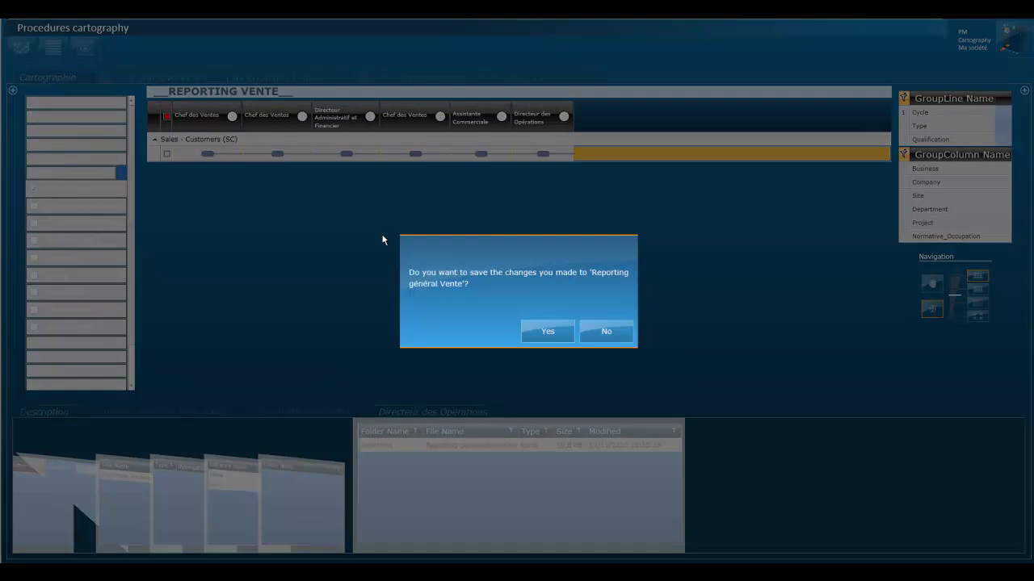
- Save the changes to Reporting général Vente and validate the Consolidation des résultats task in the Reporting_Novembre workflow
{"action": "left_click", "coordinate": [535, 333]}
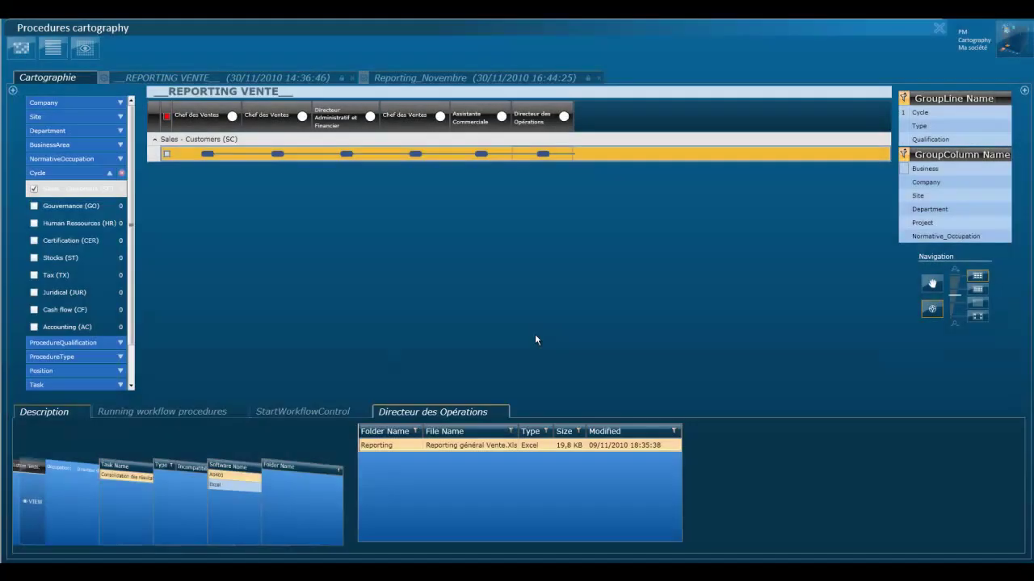
{"action": "left_click", "coordinate": [487, 78]}
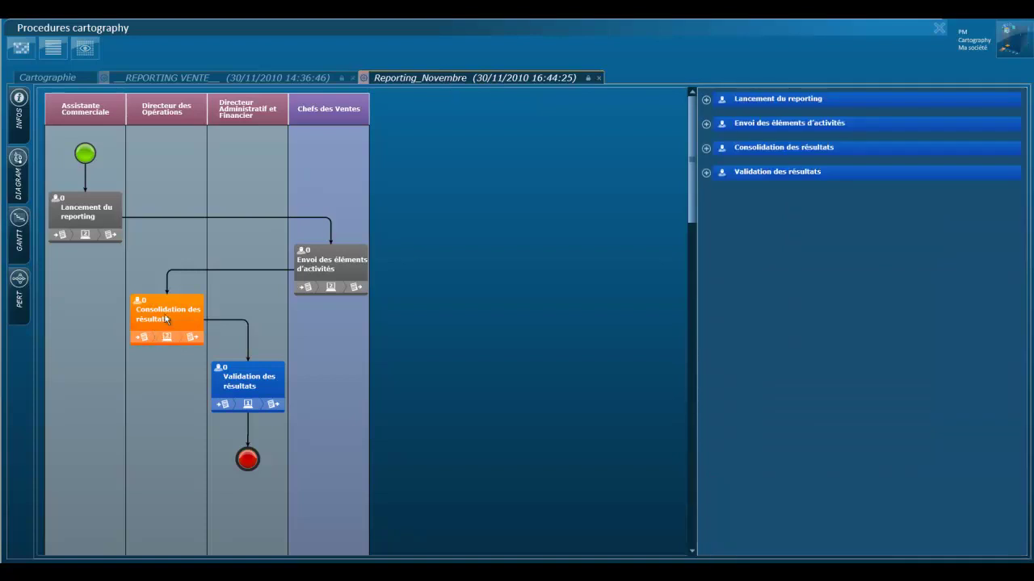
{"action": "left_click", "coordinate": [166, 319]}
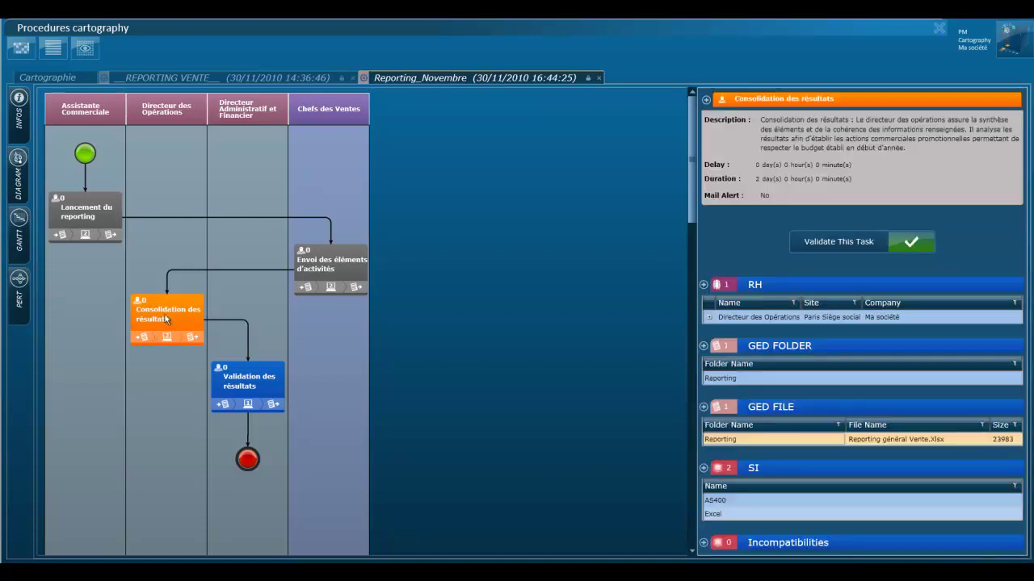
{"action": "left_click", "coordinate": [913, 243]}
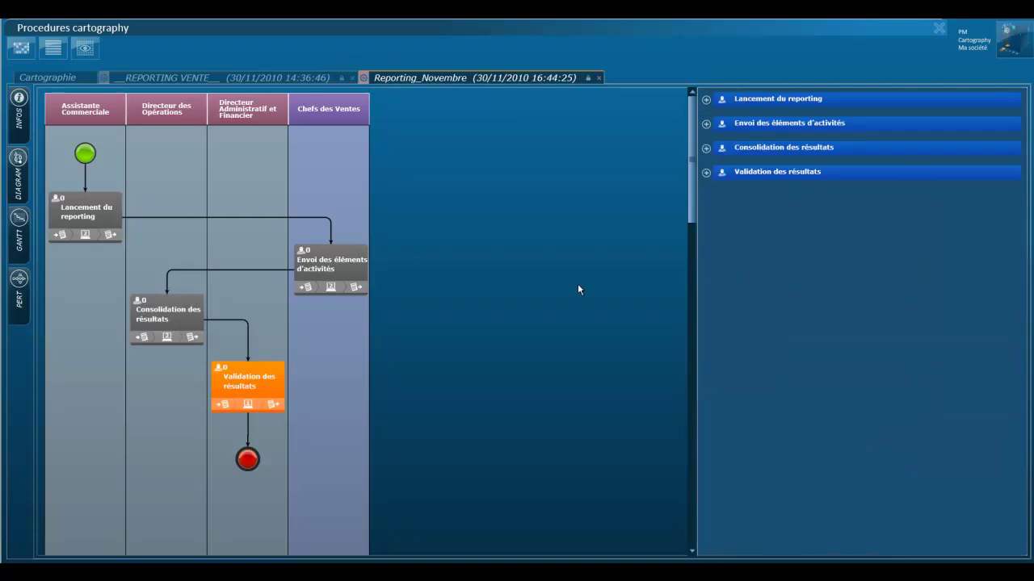